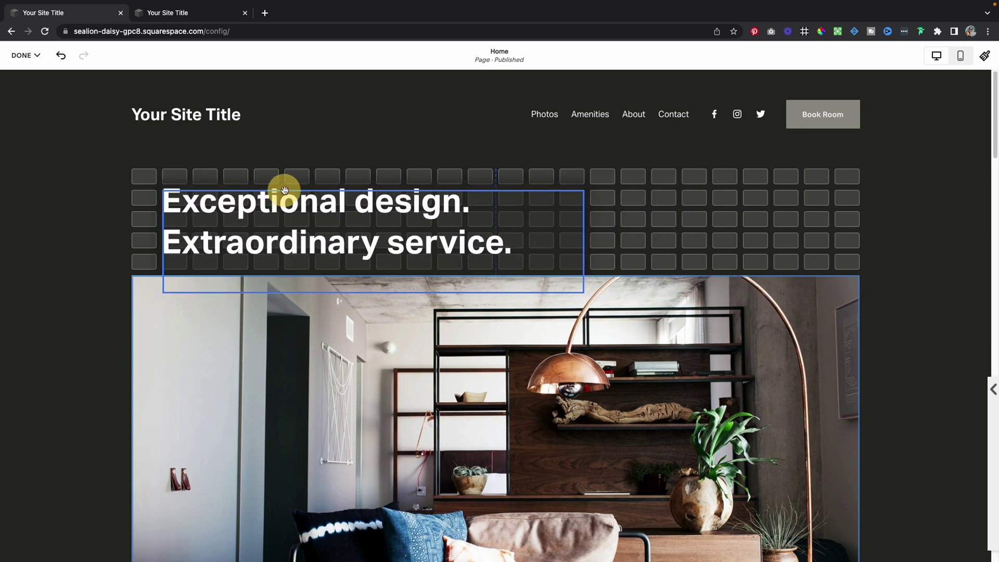
click(520, 253)
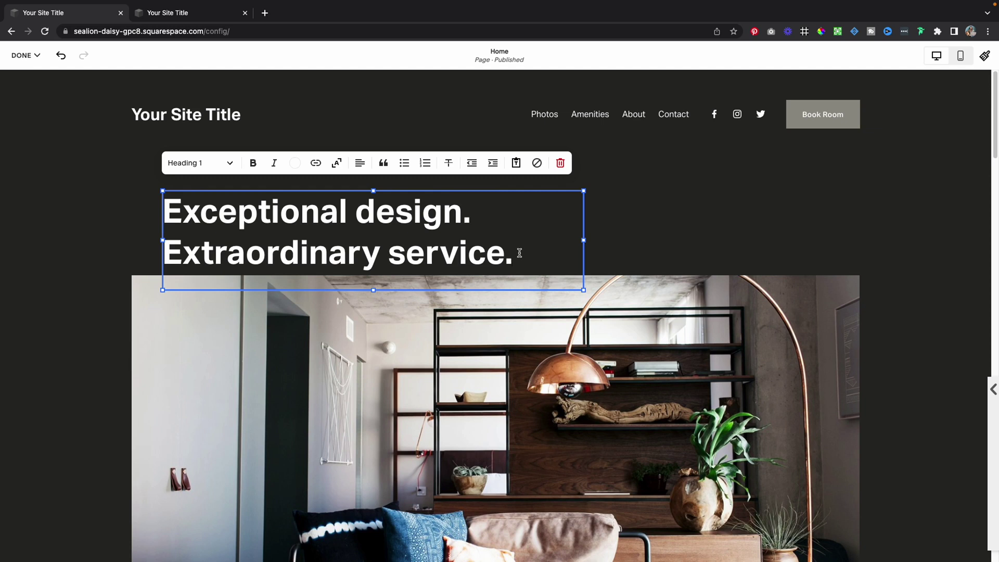
drag(520, 253, 162, 211)
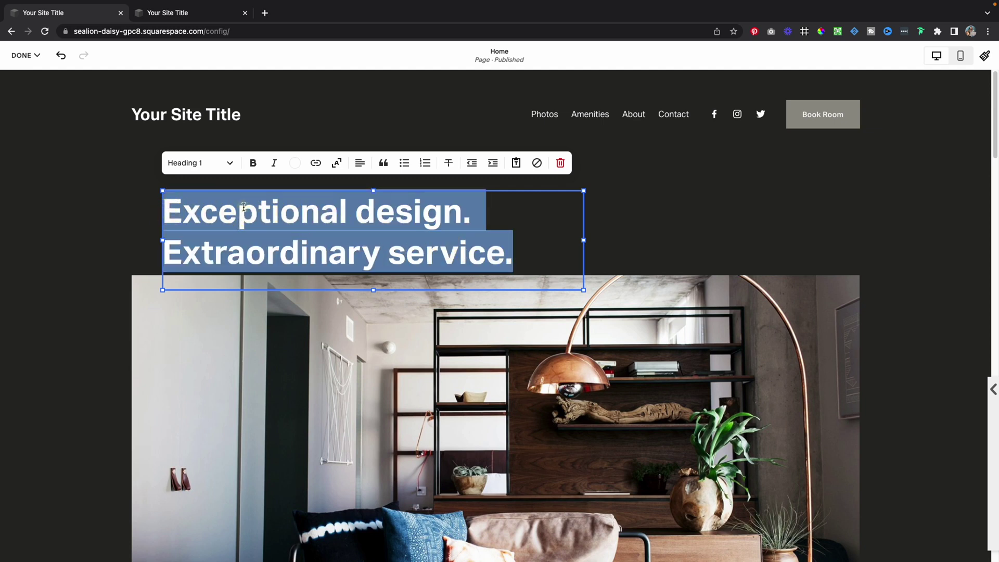
click(244, 207)
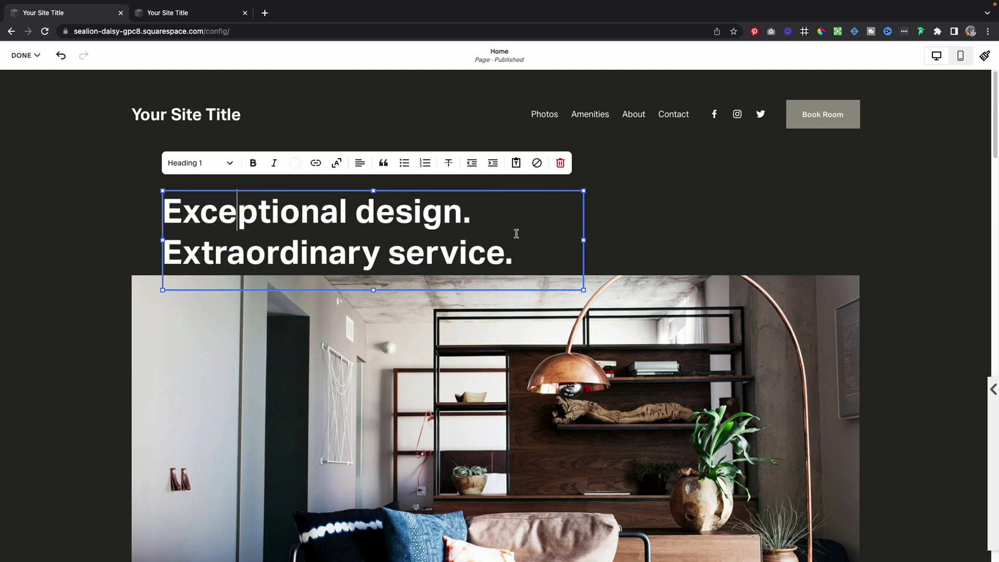
click(584, 240)
mouse_move(583, 240)
mouse_down()
mouse_move(430, 232)
mouse_move(631, 232)
mouse_move(581, 233)
mouse_up()
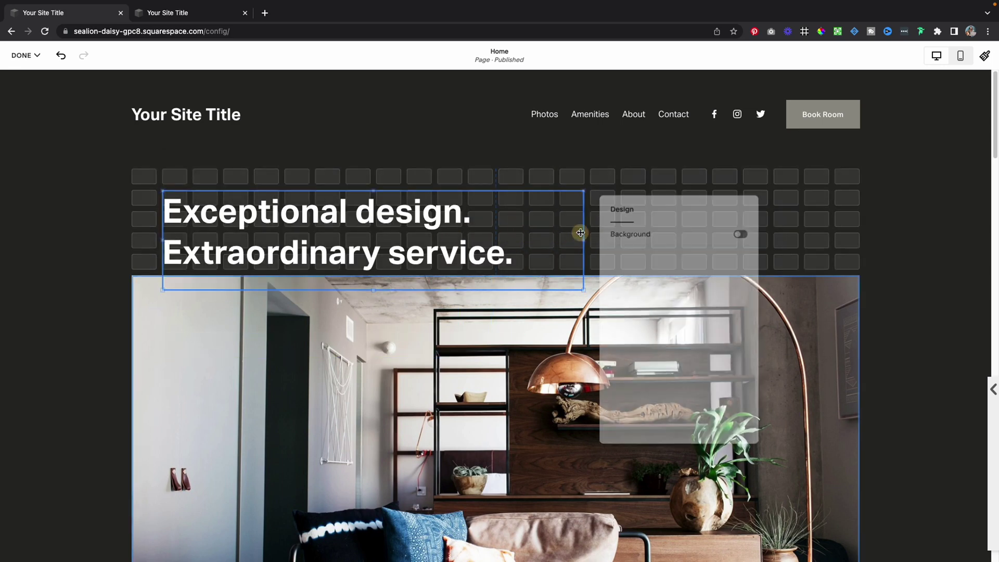
key(Escape)
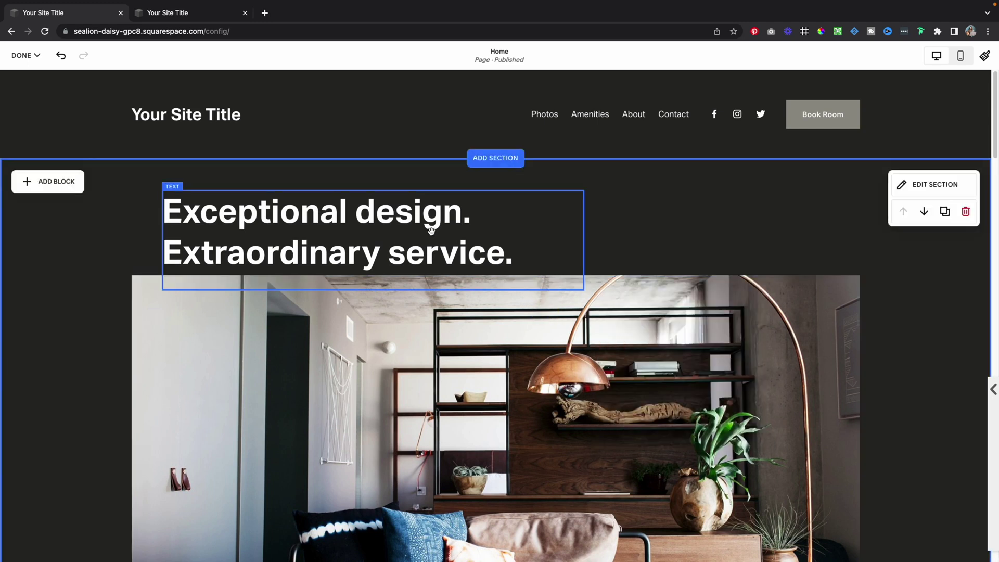
key(ctrl+z)
Move the "Exceptional design. Extraordinary service." text block onto the hero image and bring it in front of the image.
drag(452, 211, 564, 385)
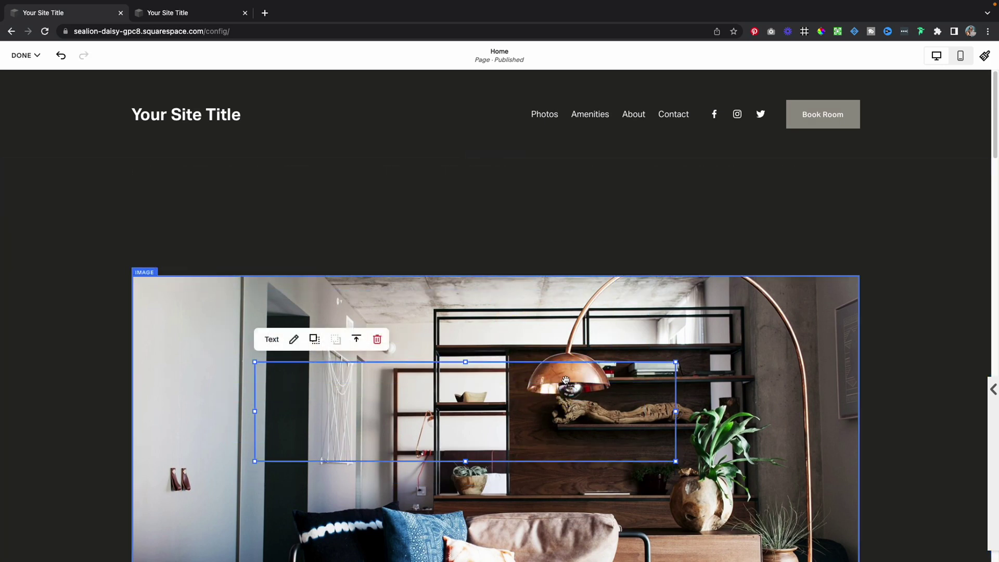
scroll(560, 366, down, 3)
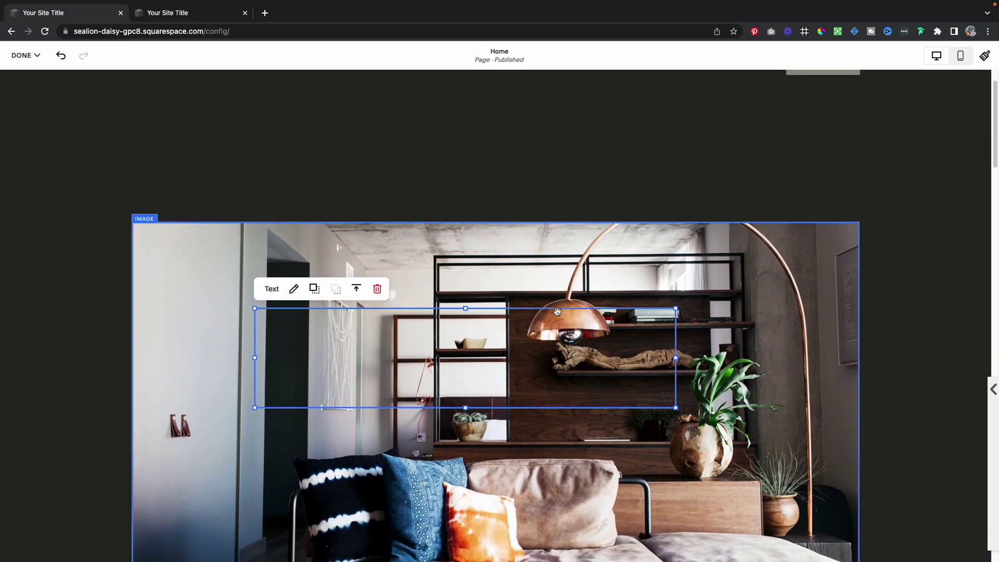
scroll(558, 311, down, 1)
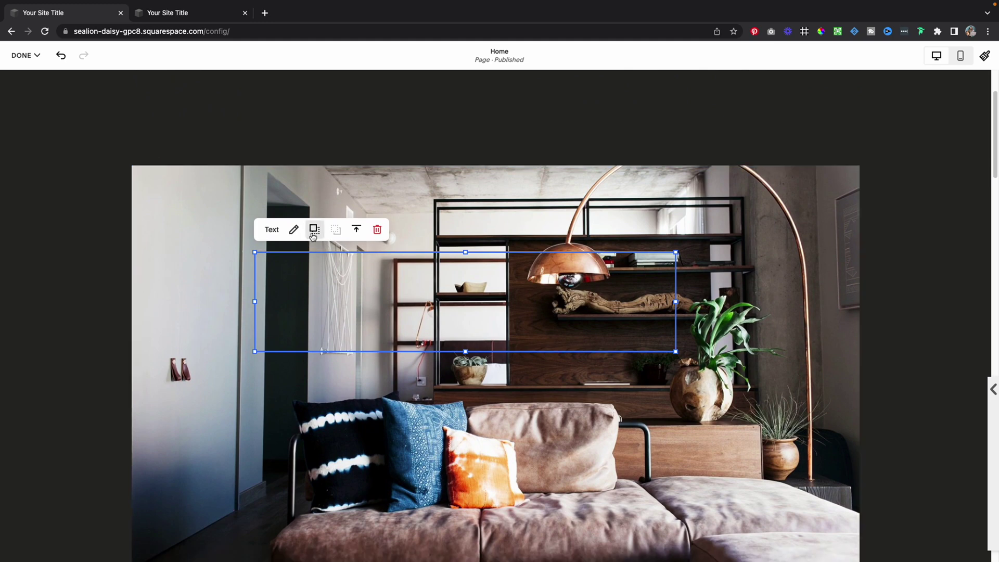
click(314, 231)
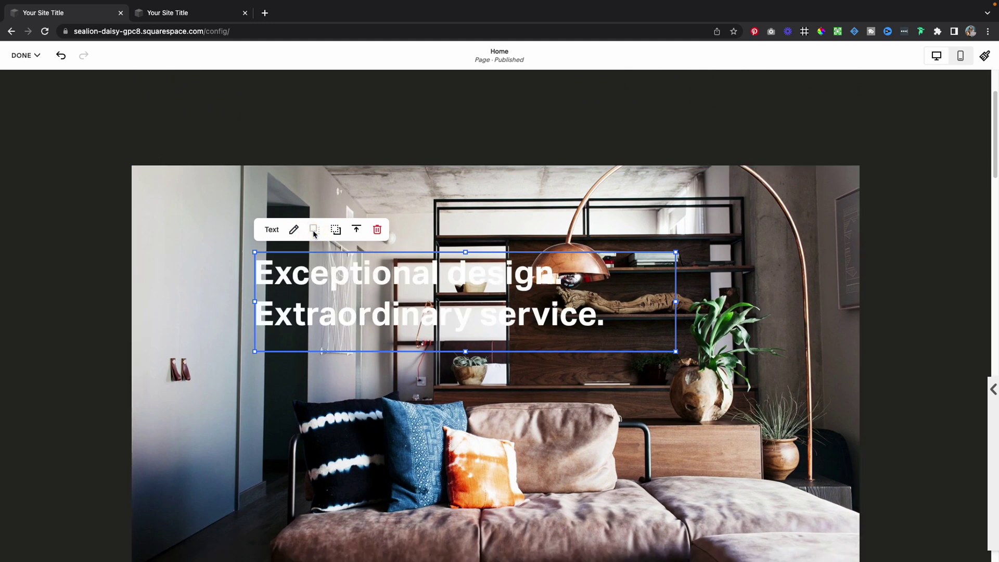
Turn on the heading block's background with M padding and switch its corner radius to individual corners.
scroll(473, 217, down, 5)
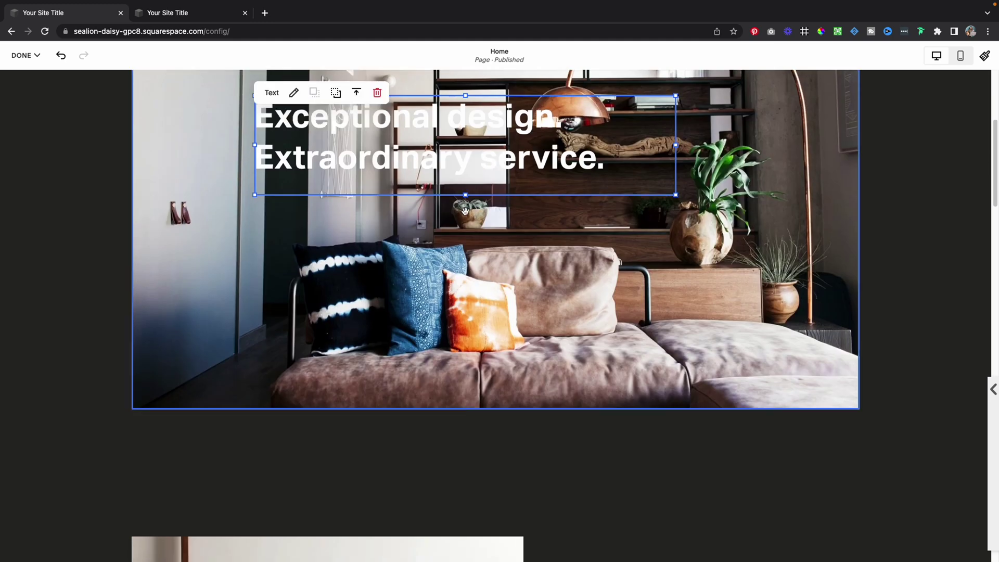
scroll(452, 166, up, 2)
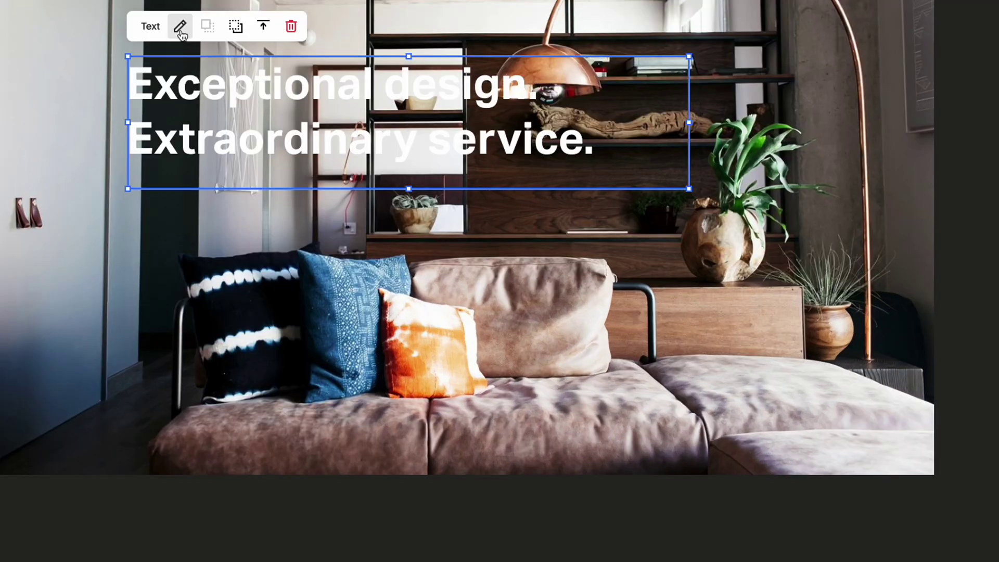
click(293, 116)
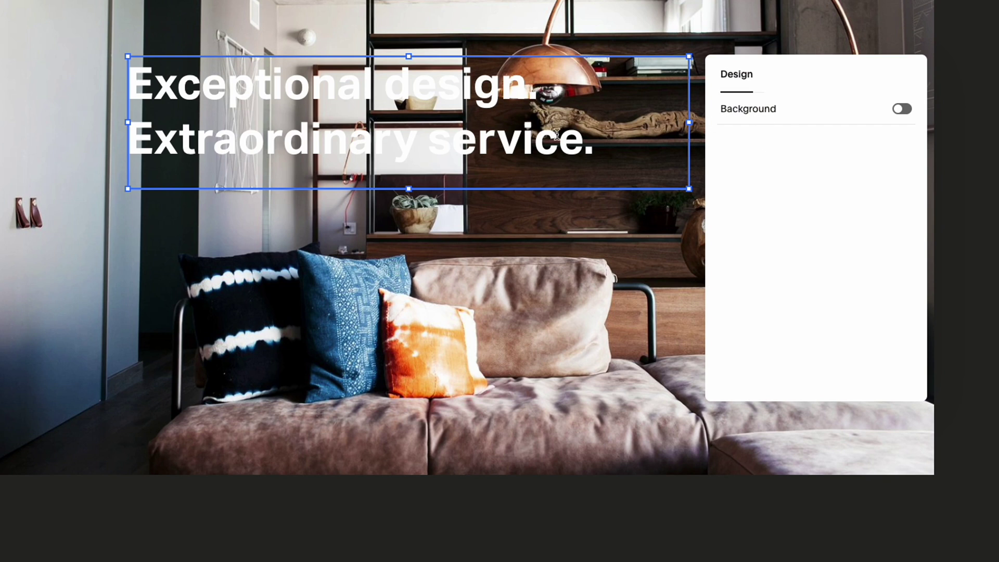
click(904, 110)
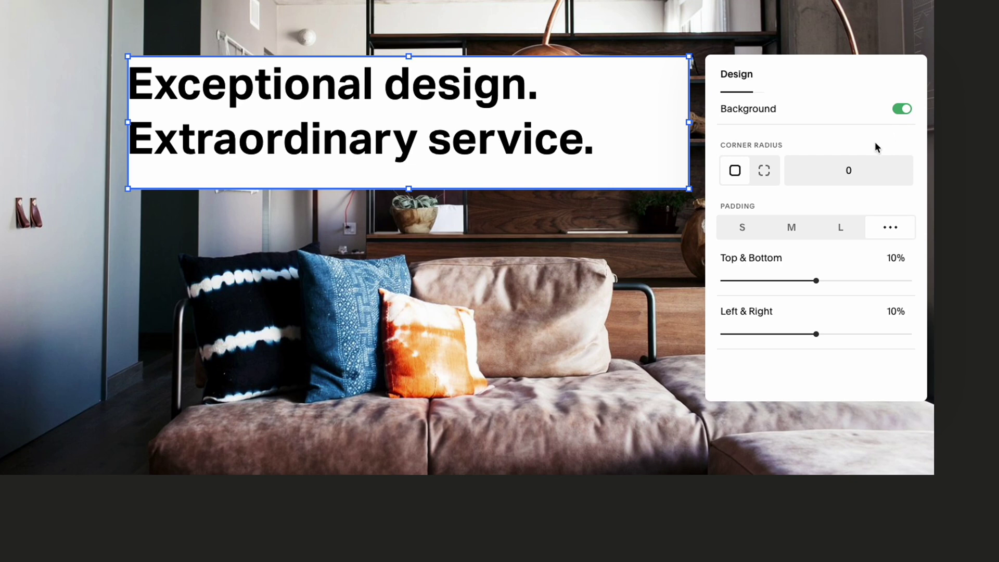
click(742, 227)
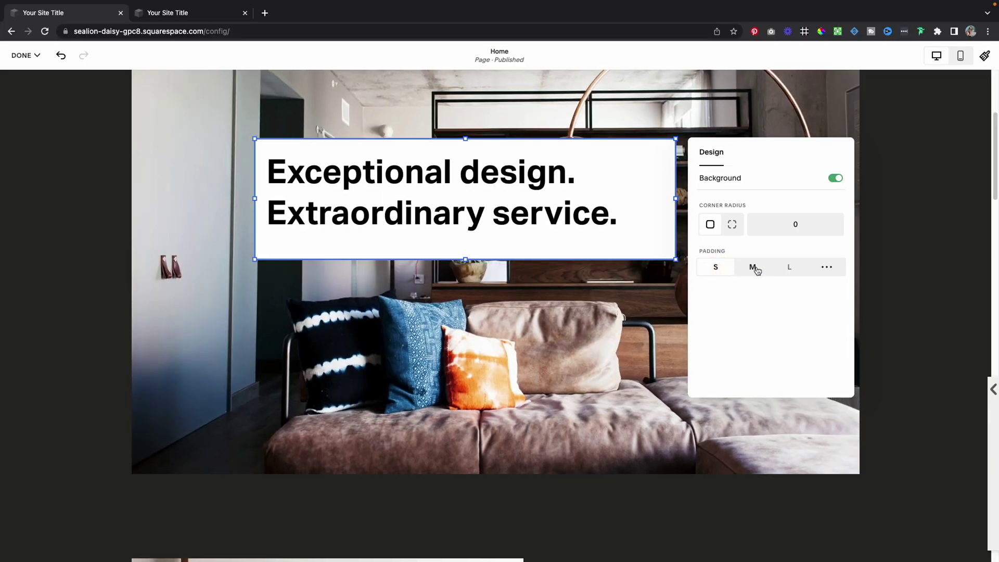
click(755, 268)
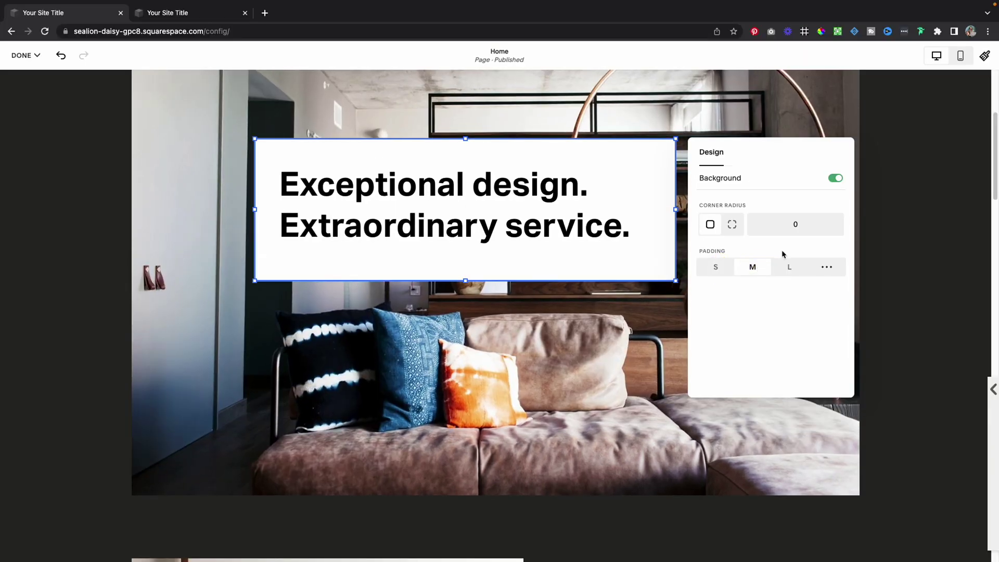
click(734, 226)
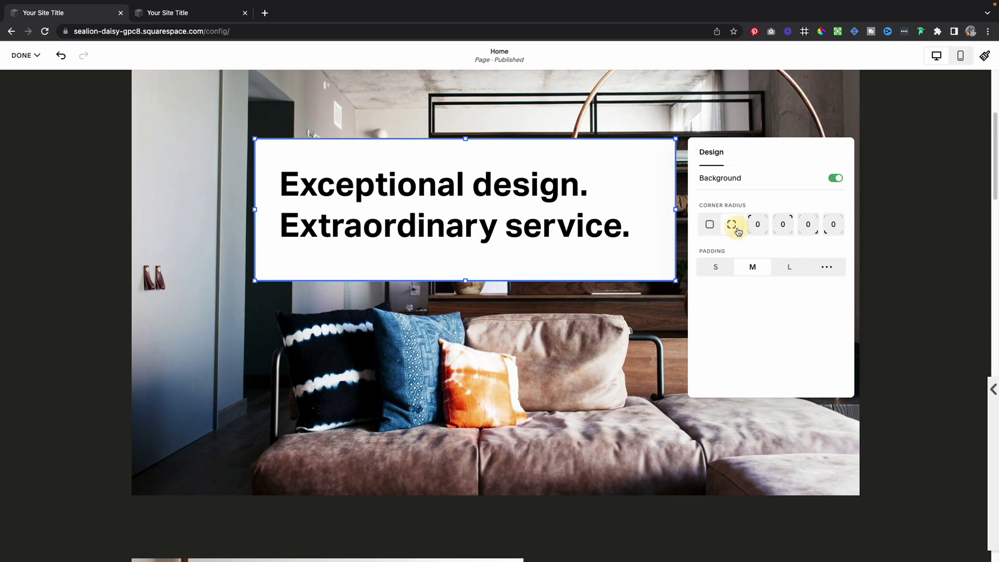
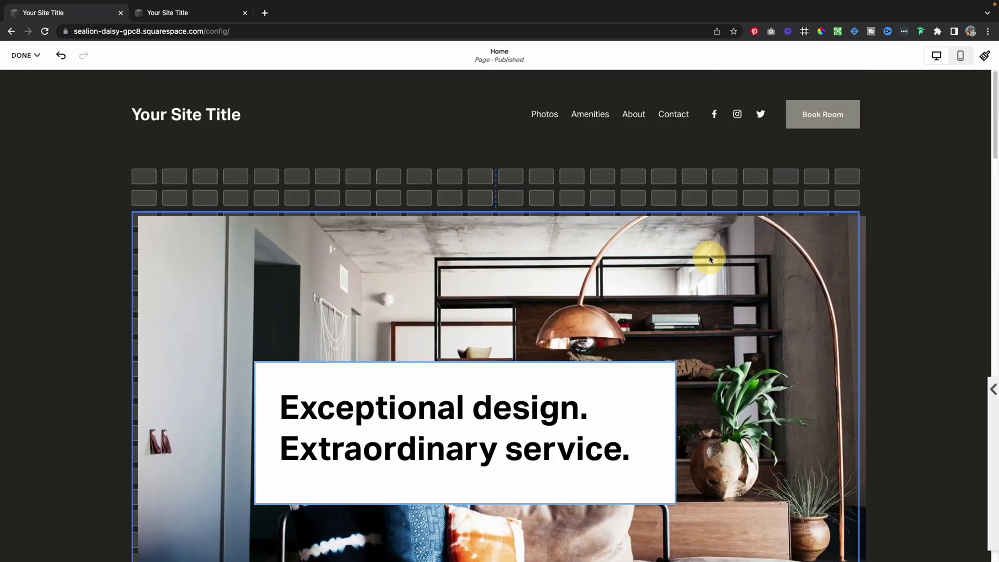
Move the heading block up to the horizontal centre of the hero image and centre-align its text.
drag(636, 393, 652, 306)
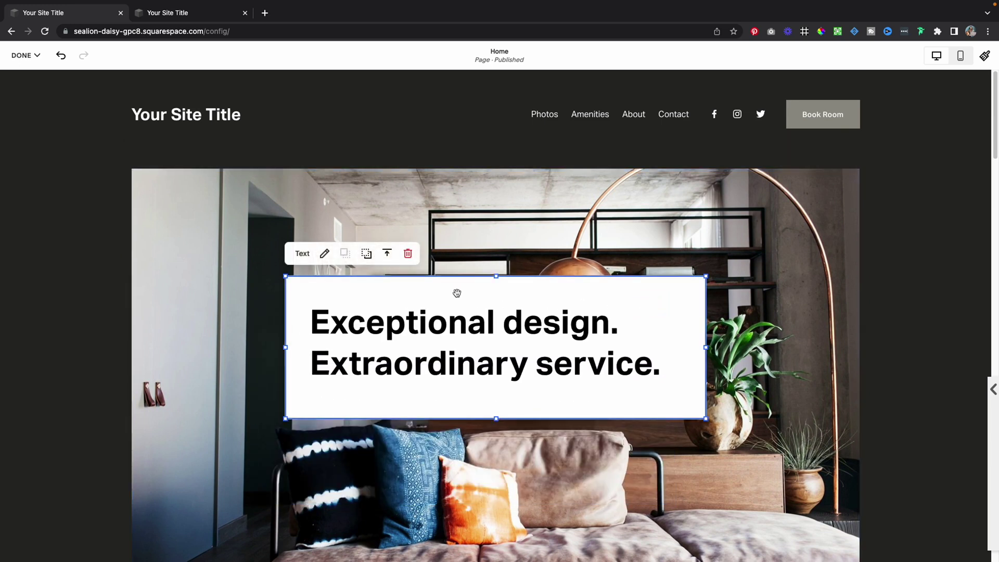
double_click(640, 359)
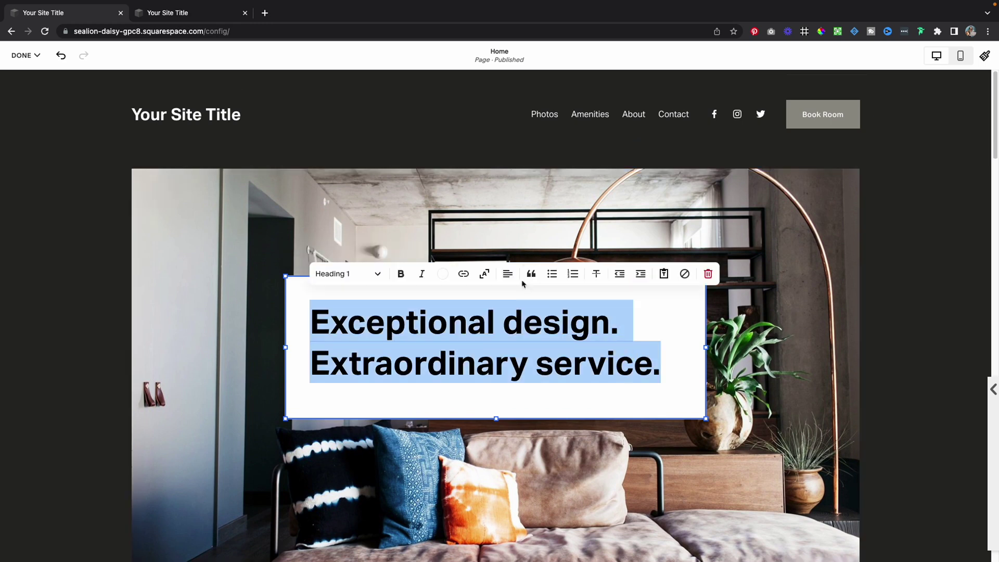
click(508, 274)
click(507, 300)
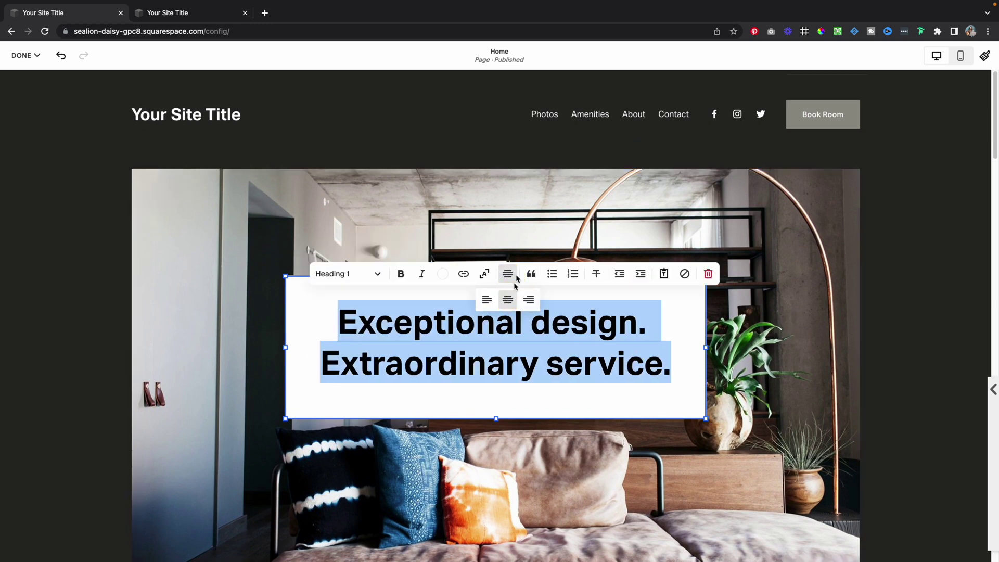
click(463, 282)
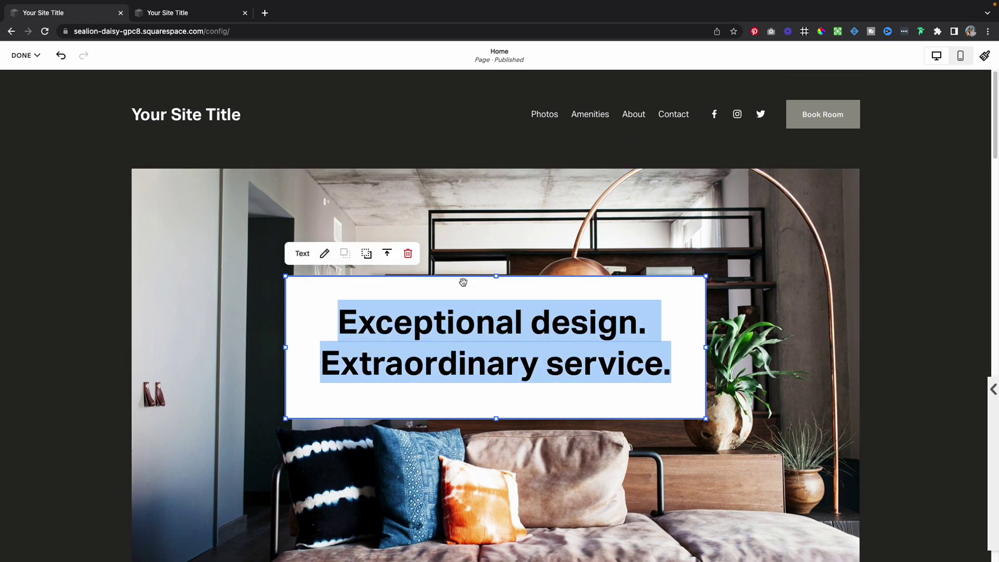
Align the heading text vertically to the middle of its block and deselect the block.
click(387, 255)
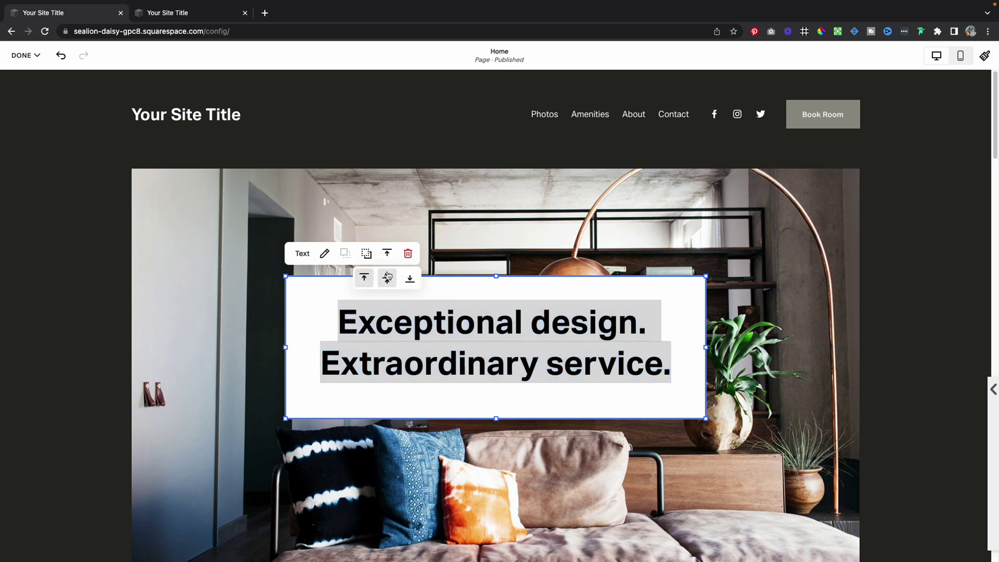
click(387, 277)
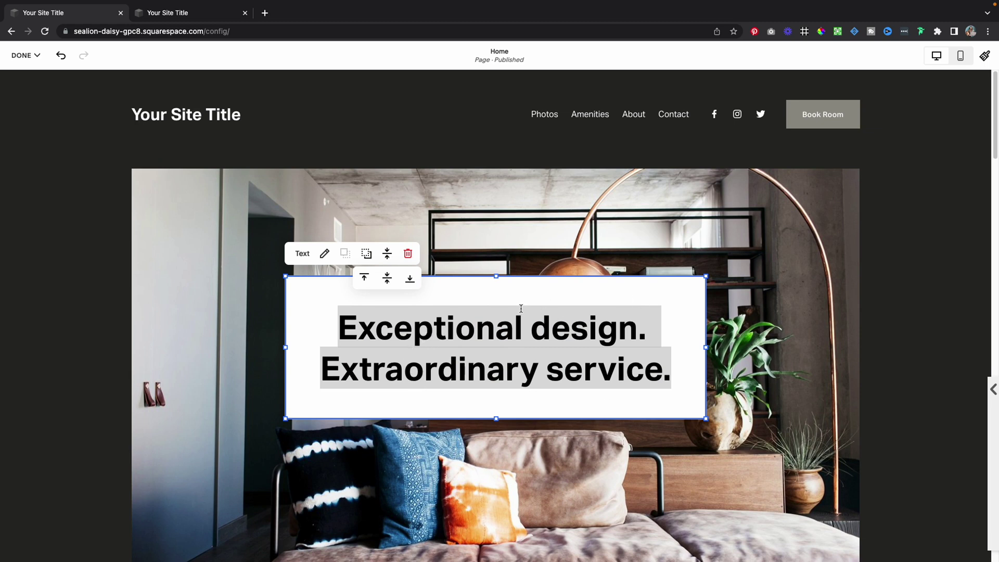
click(914, 274)
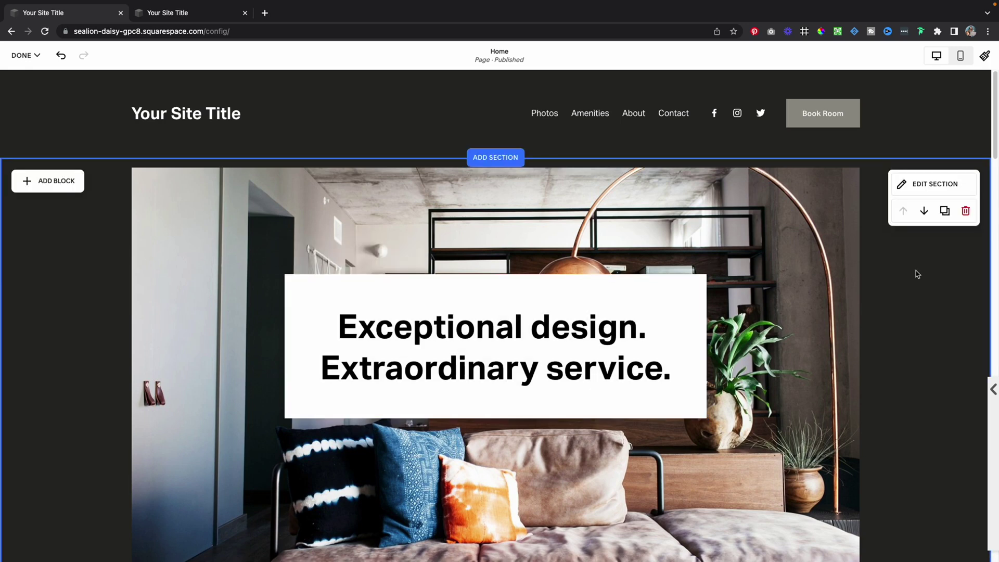
Shorten the hero section so that it ends just below the hero image.
scroll(915, 276, down, 8)
scroll(906, 291, up, 1)
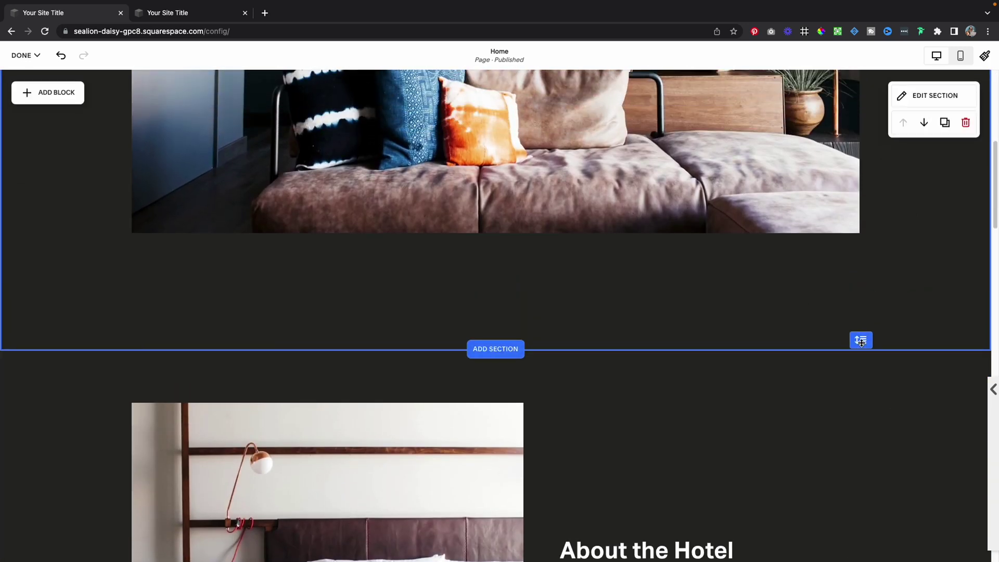
drag(861, 340, 863, 239)
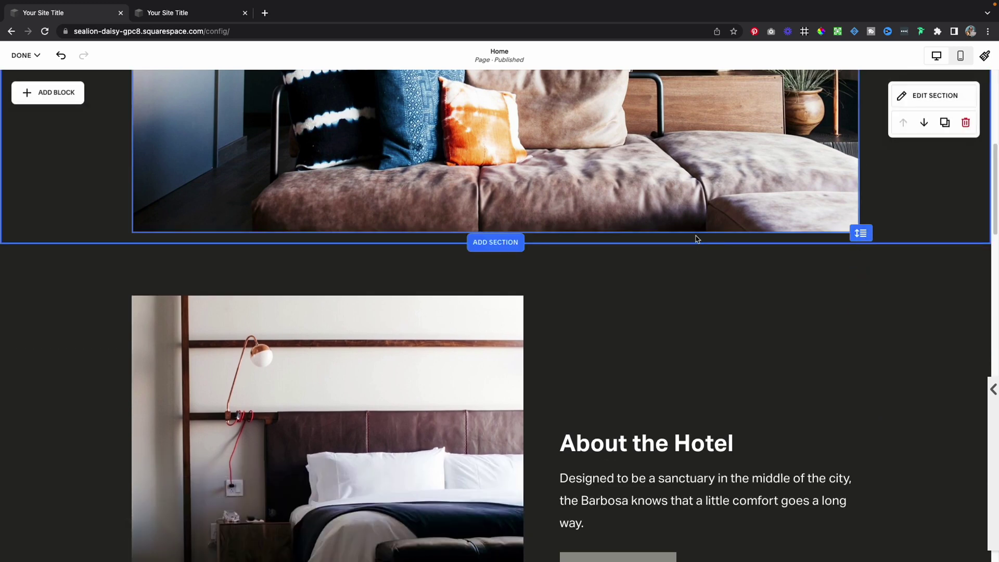
scroll(753, 268, up, 1)
scroll(753, 267, up, 5)
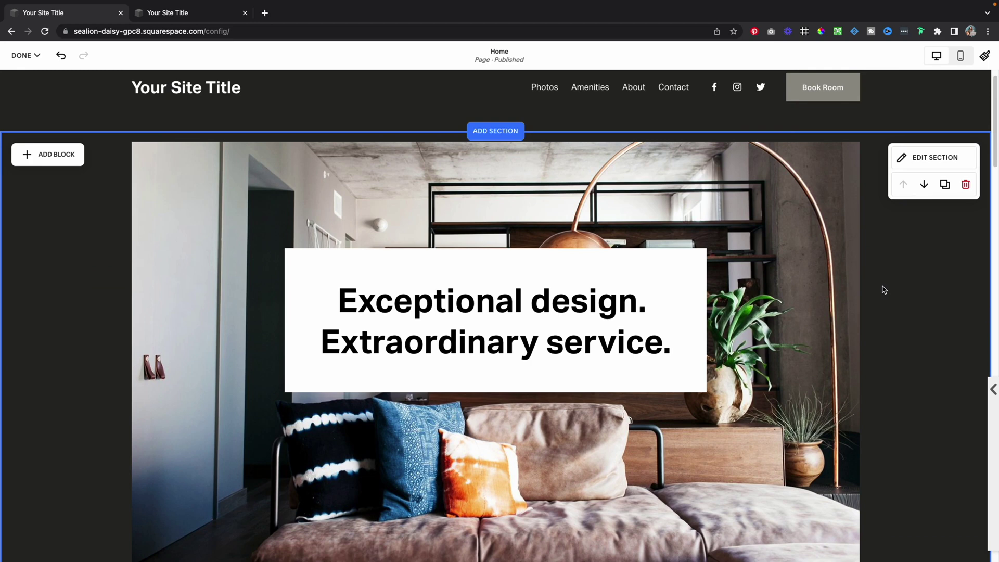
Add an image block to the hero section and place it overlapping the lower edge of the heading block.
click(55, 154)
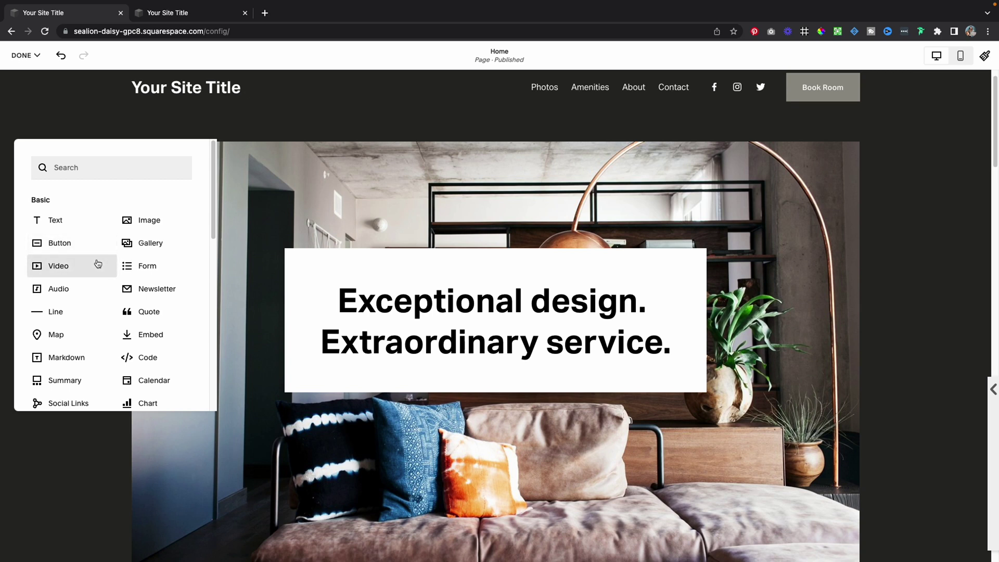
scroll(99, 264, down, 2)
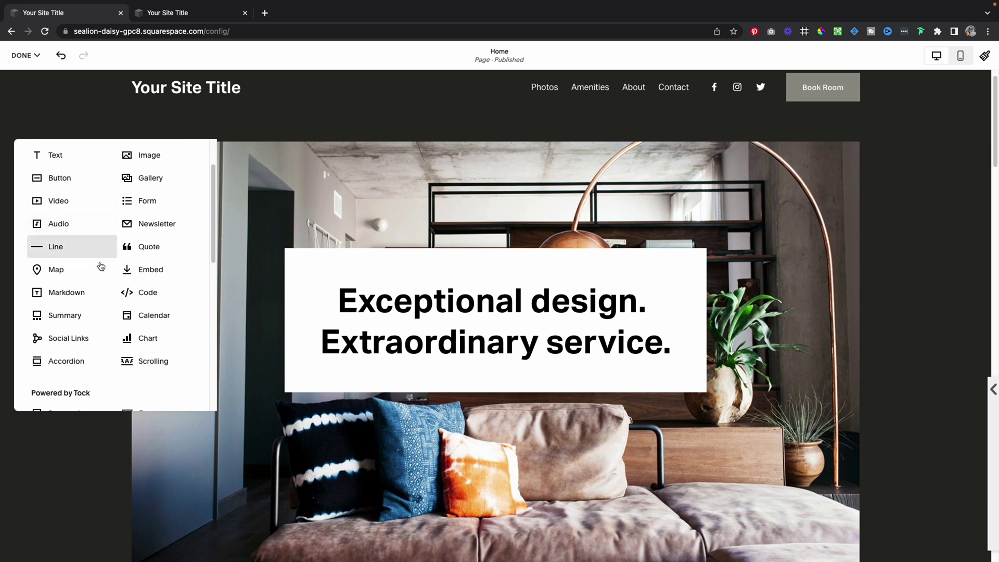
scroll(101, 266, up, 1)
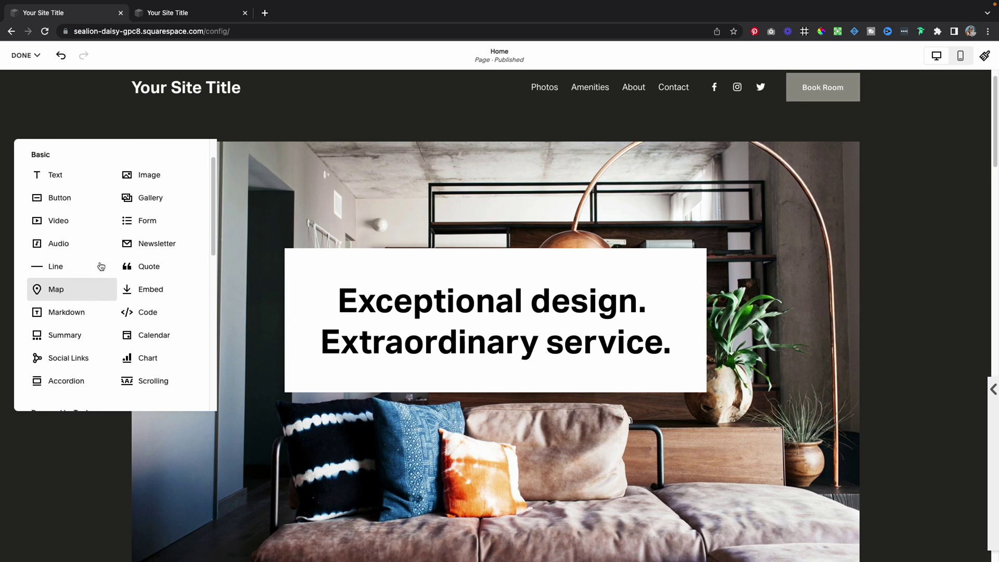
drag(145, 177, 196, 197)
drag(337, 257, 307, 448)
drag(371, 420, 471, 370)
drag(403, 446, 557, 430)
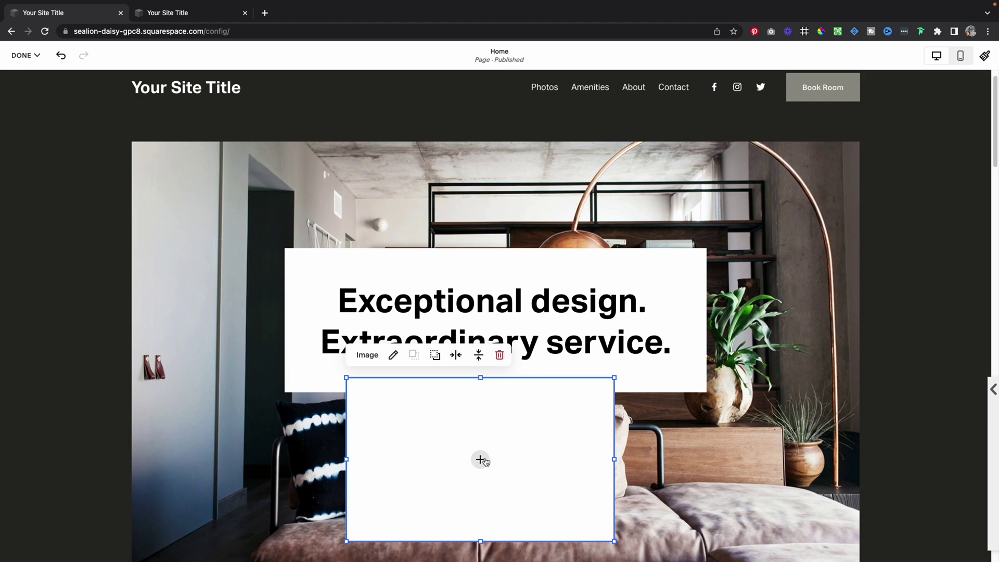
Search the free stock images for "interior design" and fill the new image block with the wide living-room photo with a grey sofa.
click(481, 459)
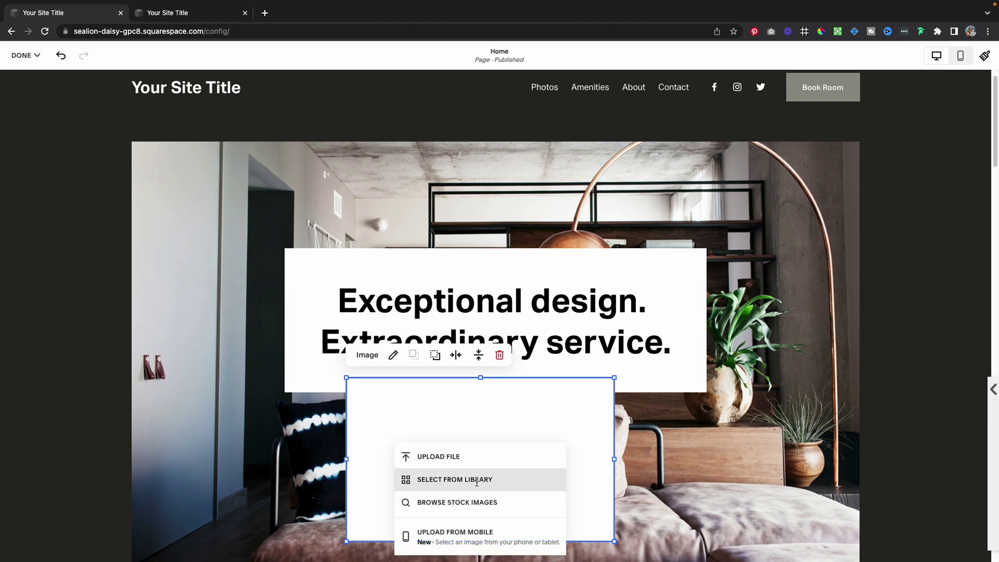
click(477, 503)
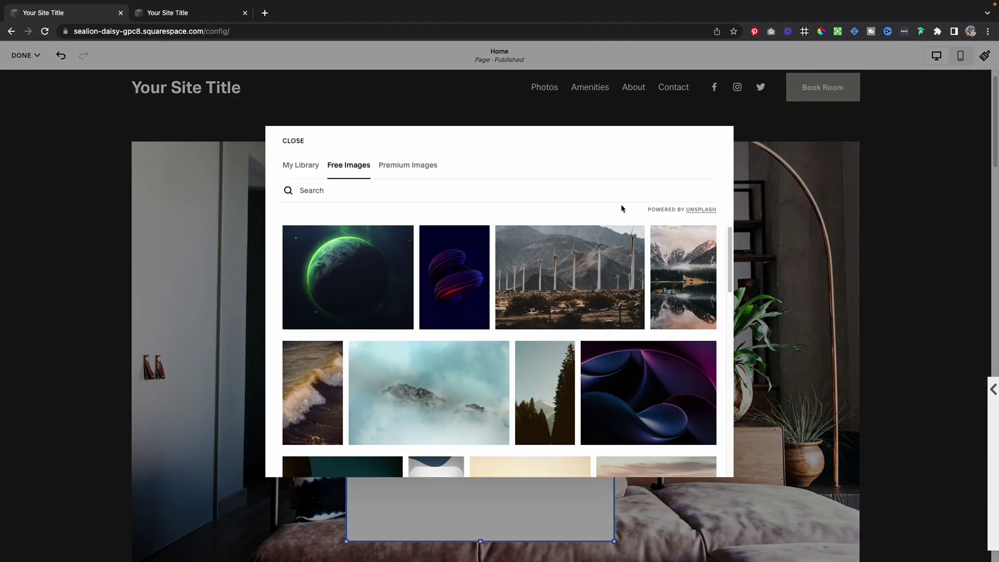
click(330, 191)
text(interior design)
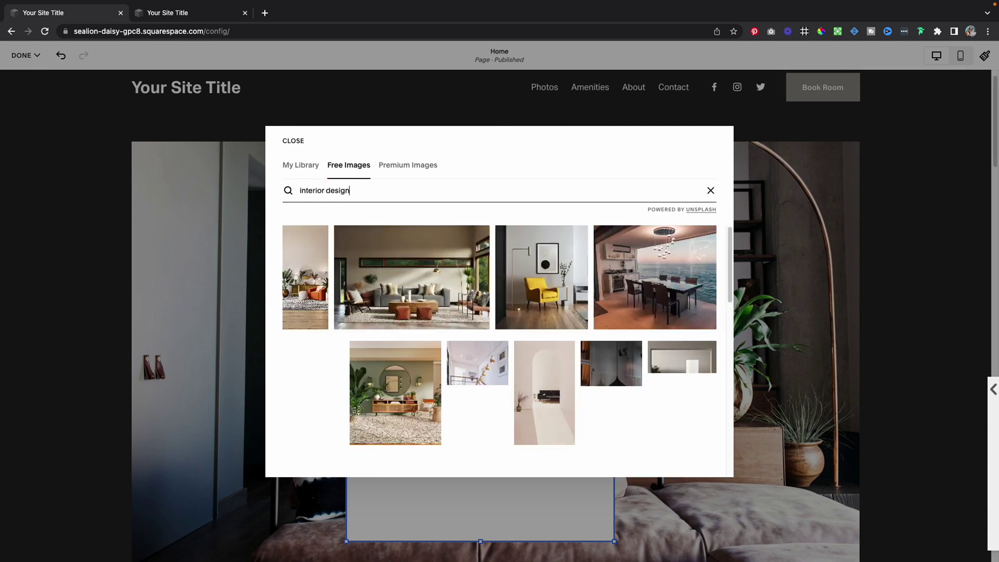
click(414, 276)
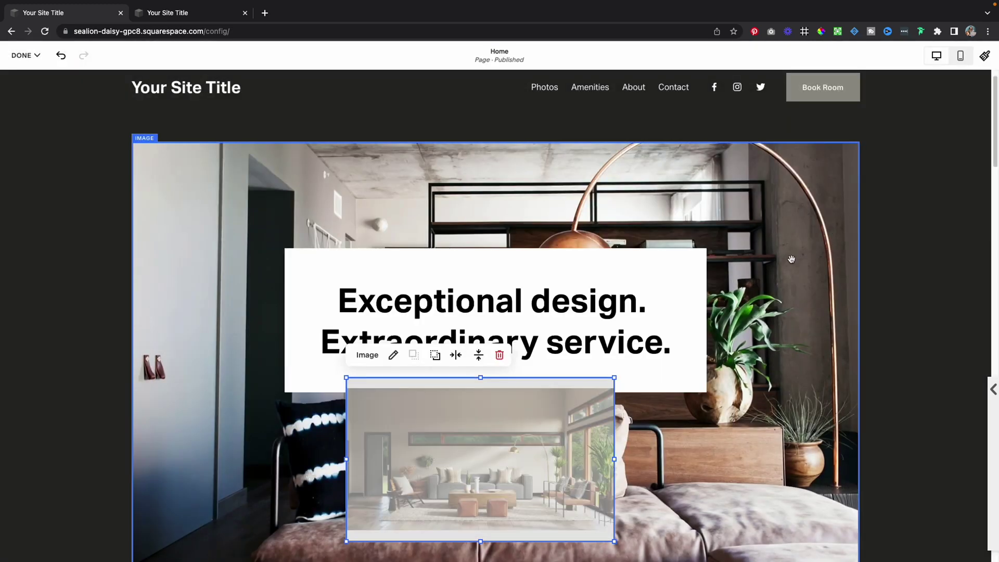
Send the living-room image one layer back behind the heading block, and bring it forward again.
scroll(686, 355, down, 2)
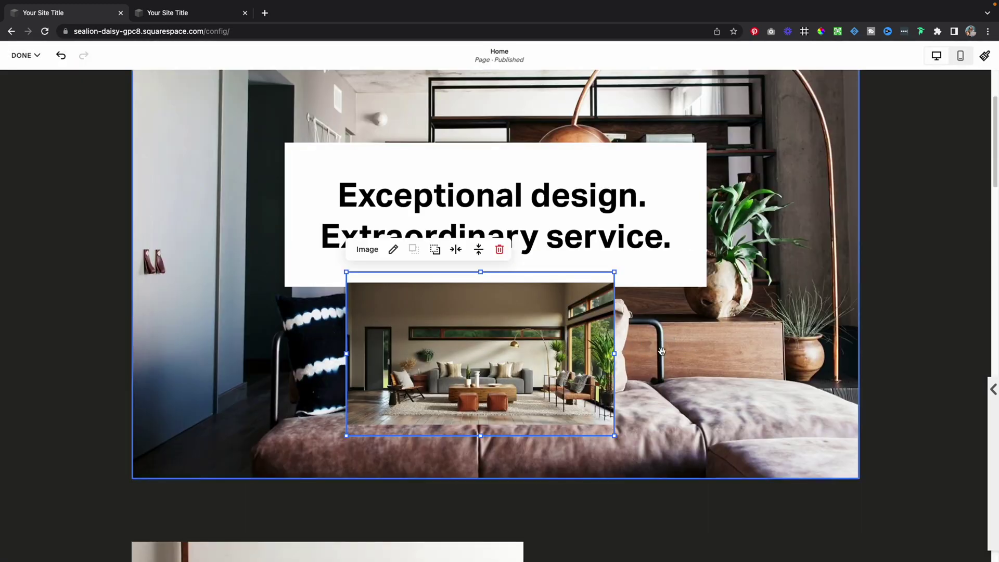
click(686, 354)
mouse_move(542, 360)
mouse_down()
mouse_move(558, 358)
mouse_move(541, 359)
mouse_up()
click(654, 350)
click(510, 328)
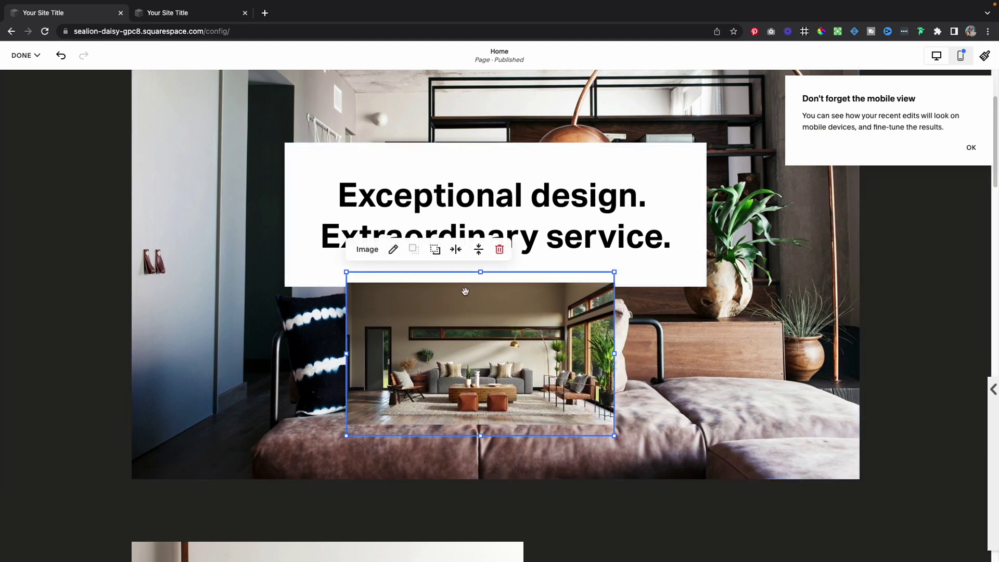
click(440, 255)
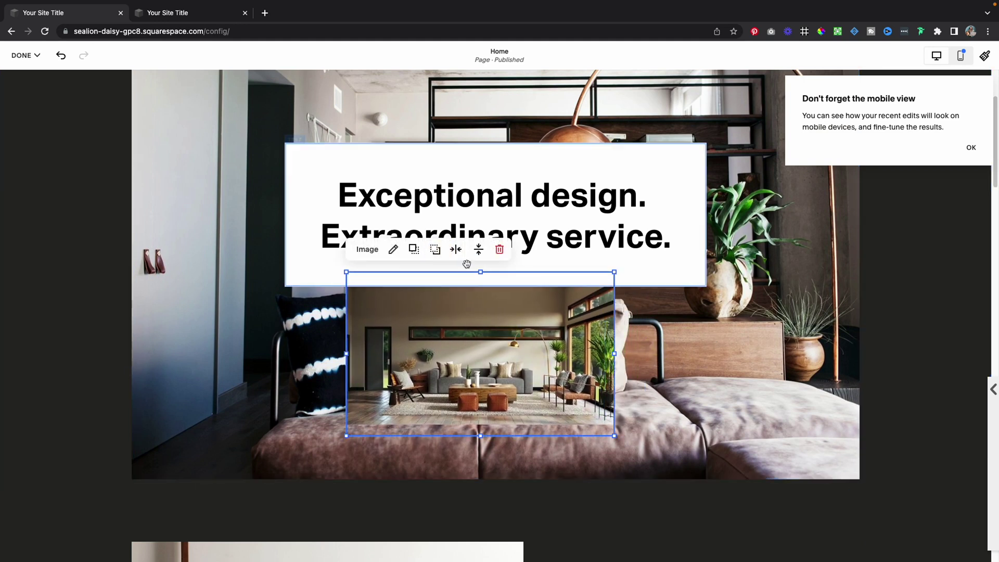
click(413, 250)
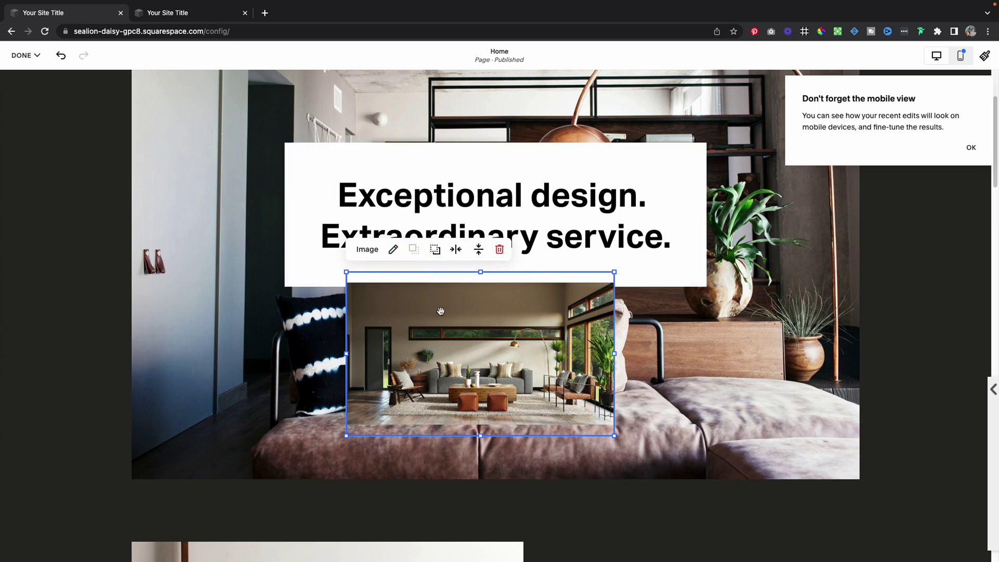
Move the living-room image block just below the heading block and widen it on both sides, starting at the heading block's left edge.
click(526, 338)
mouse_move(526, 338)
mouse_down()
mouse_move(528, 348)
mouse_move(510, 348)
mouse_up()
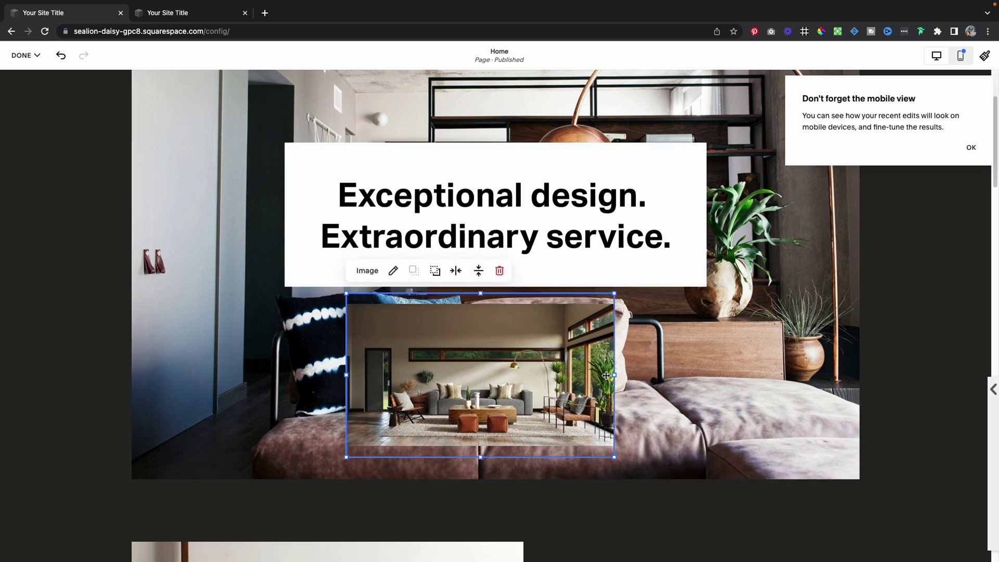
drag(614, 375, 735, 370)
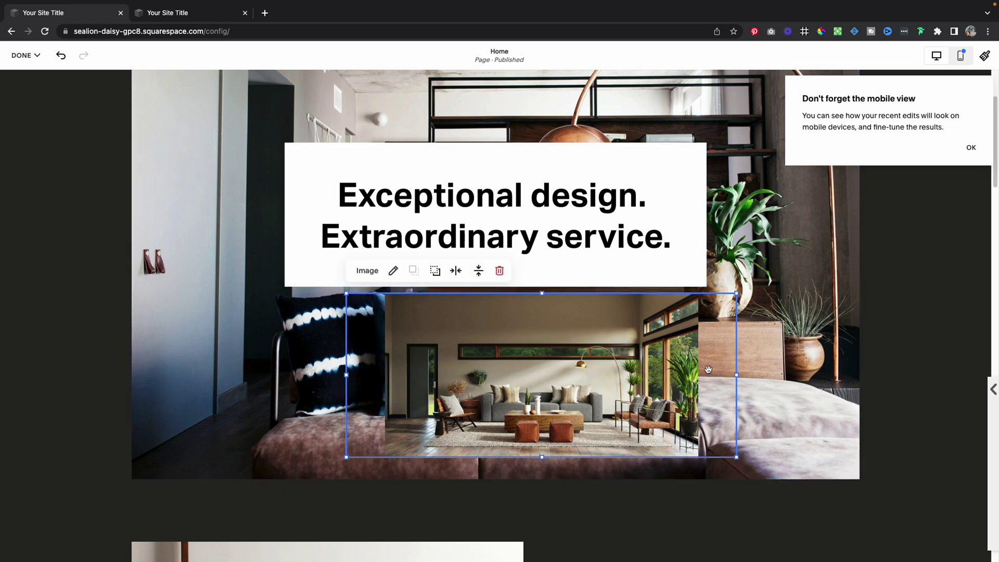
drag(347, 376, 268, 375)
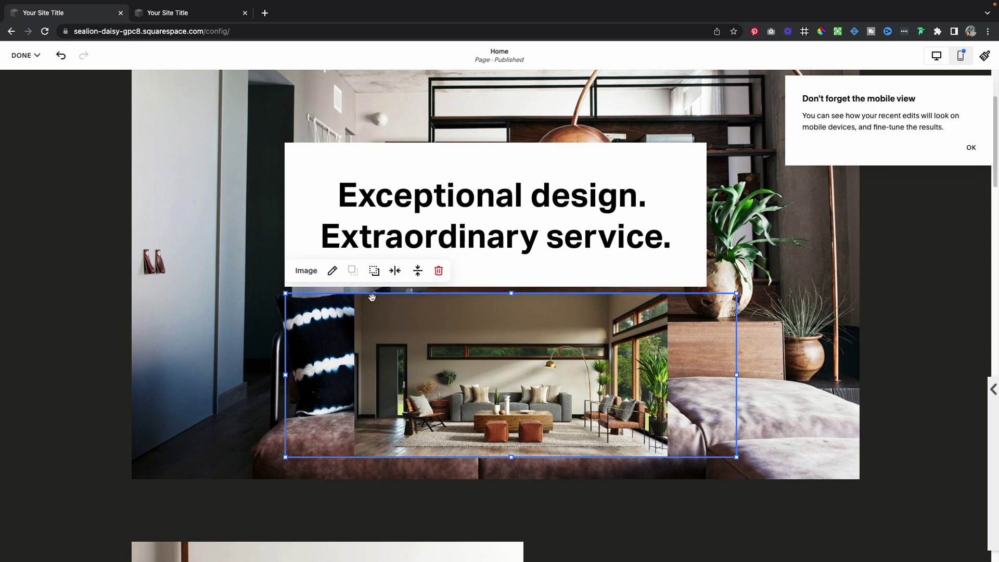
Set the living-room image to Fill its block and narrow the block to match the heading block's width.
click(332, 271)
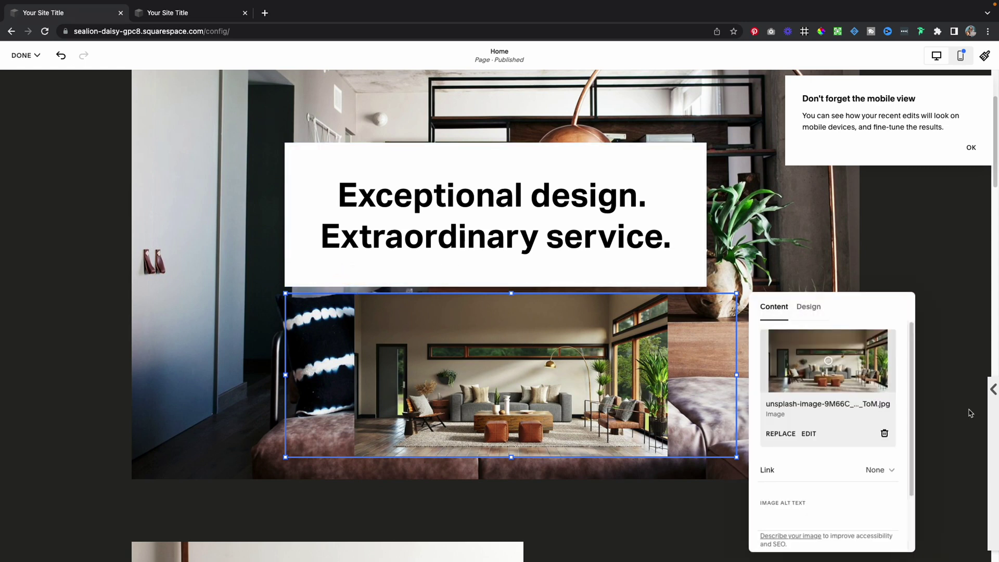
scroll(847, 396, down, 1)
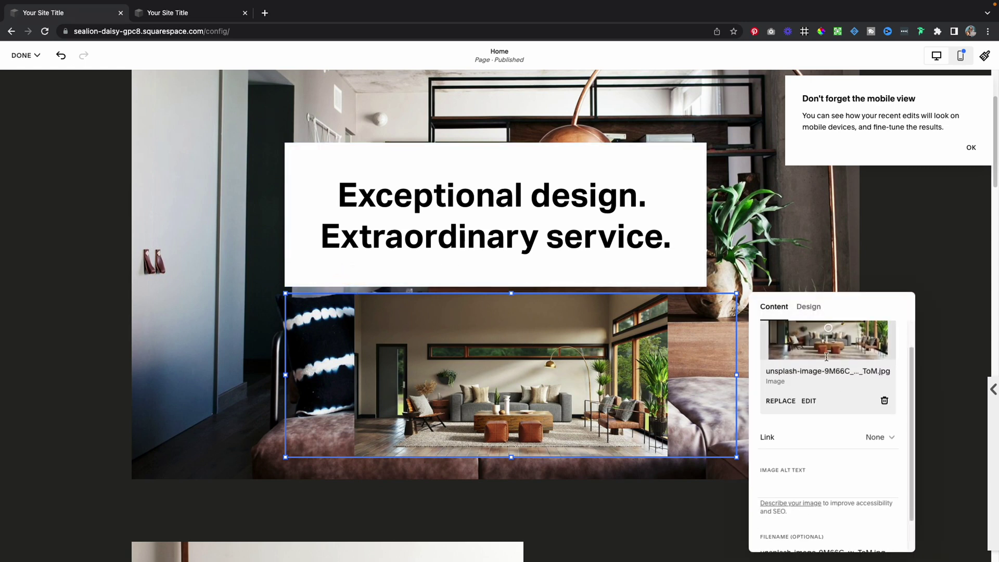
click(810, 307)
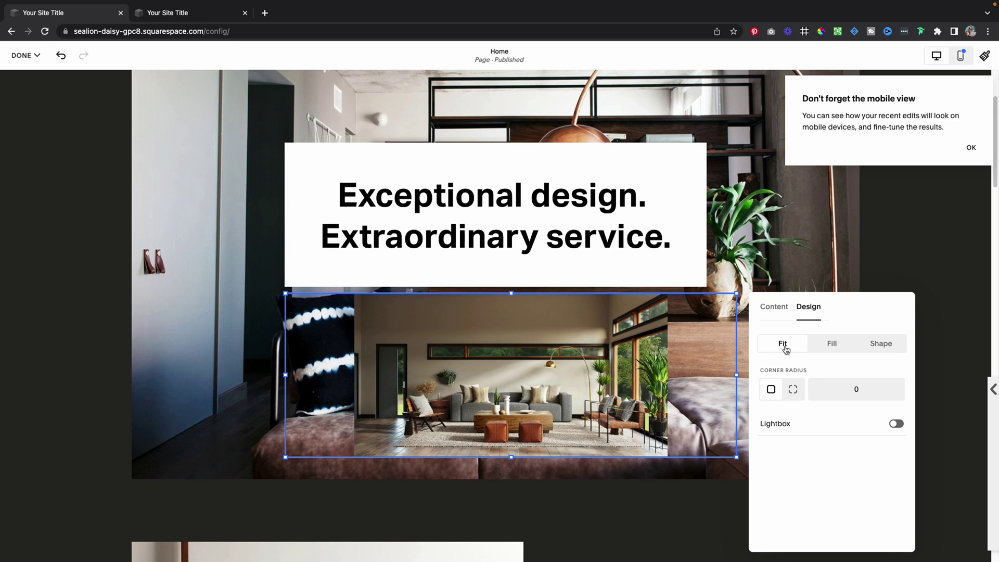
click(836, 348)
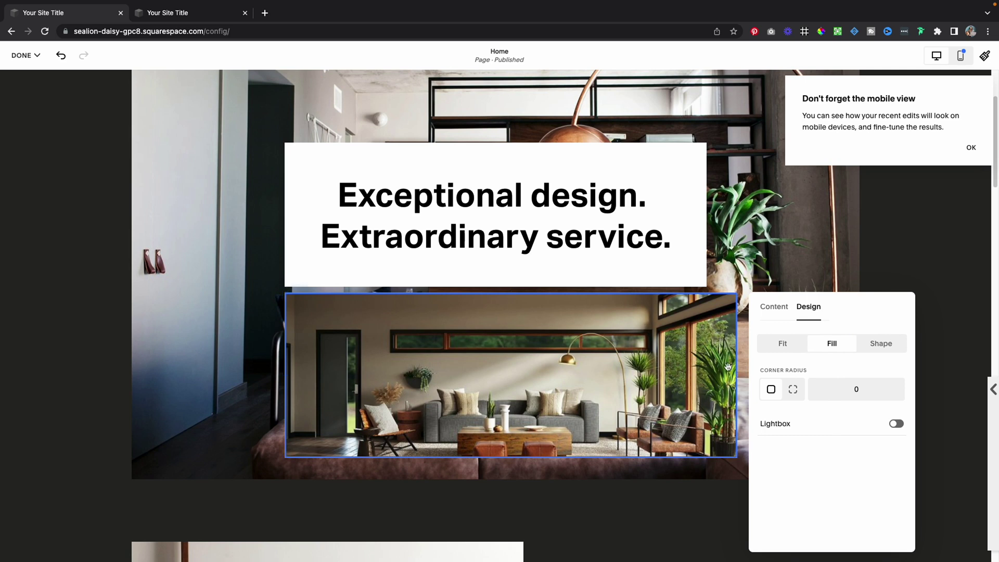
click(734, 374)
drag(733, 376, 708, 374)
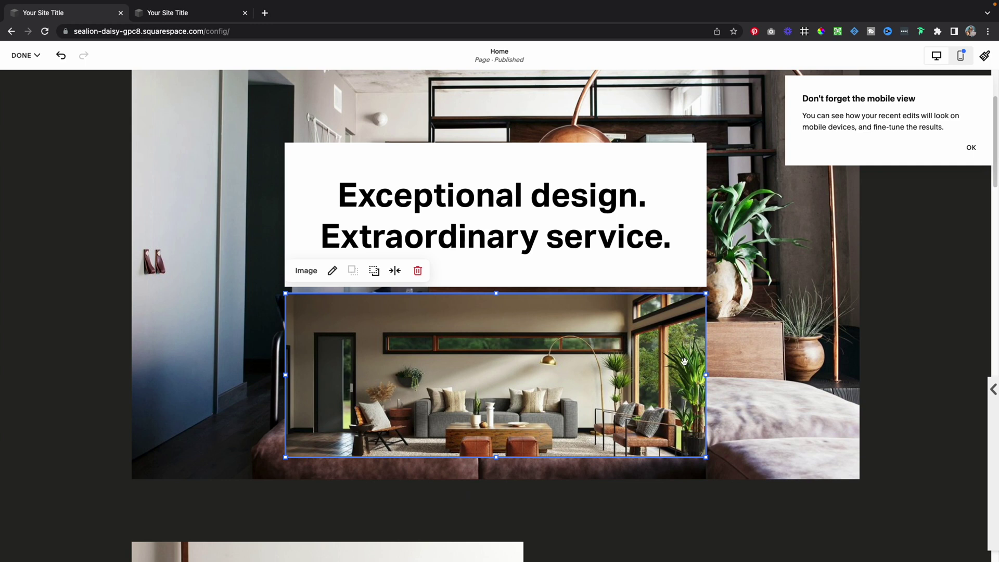
Widen the living-room image past both sides of the heading block, move it up over the heading, and send it backward.
drag(706, 375, 783, 374)
drag(437, 365, 405, 298)
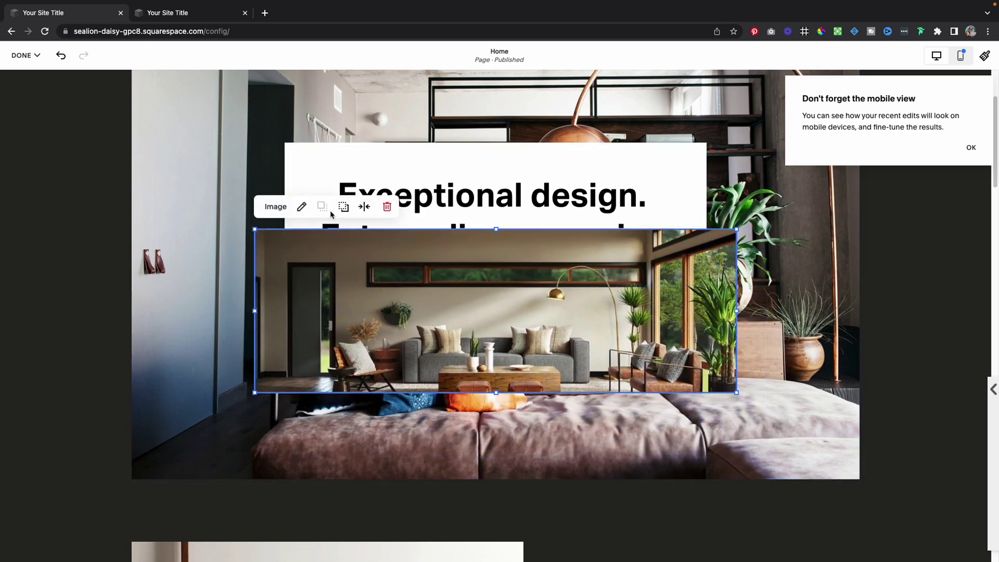
click(344, 207)
click(900, 341)
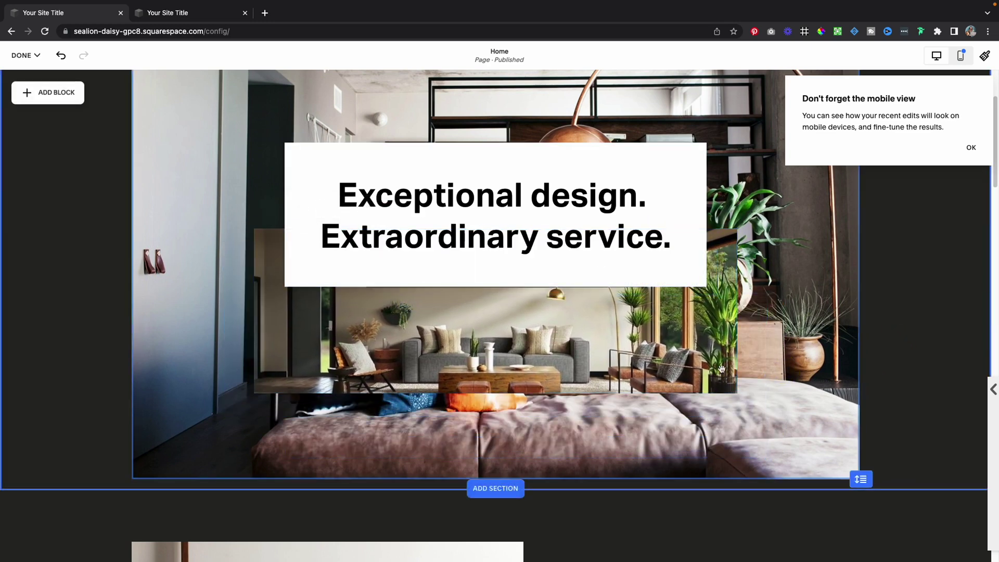
Dismiss the mobile view reminder and switch to the mobile layout to review how the hero blocks stack.
click(557, 358)
scroll(562, 358, up, 2)
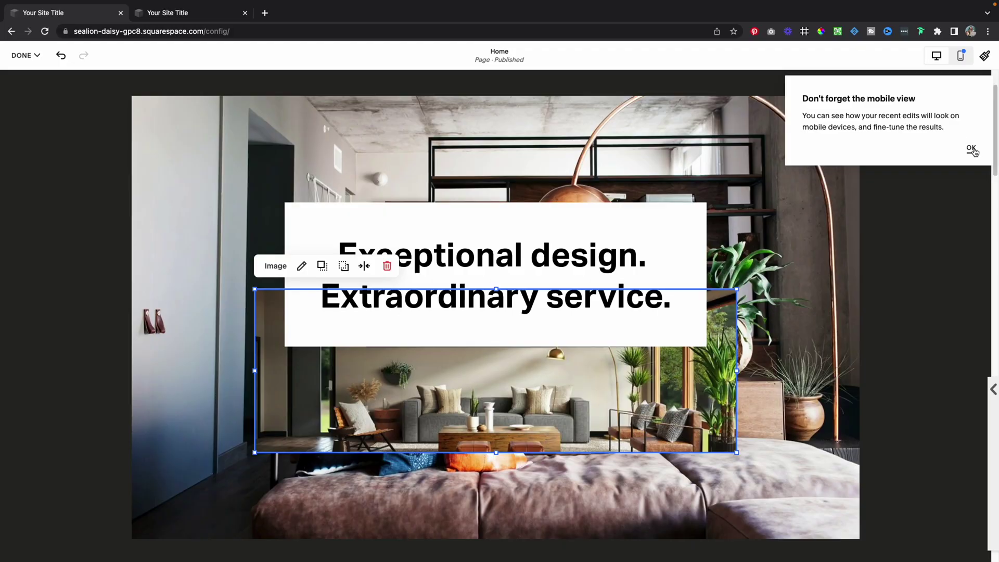
click(974, 150)
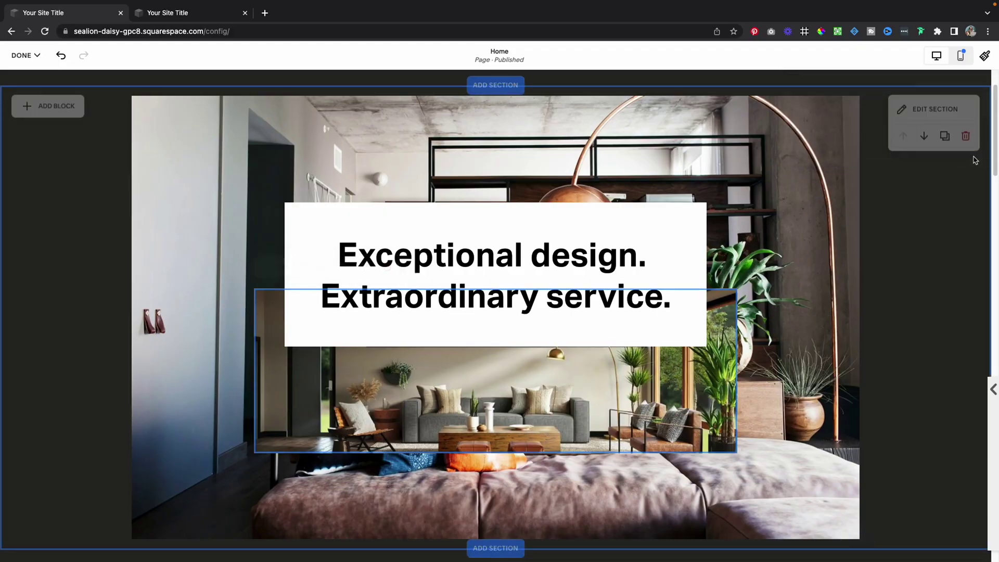
click(962, 55)
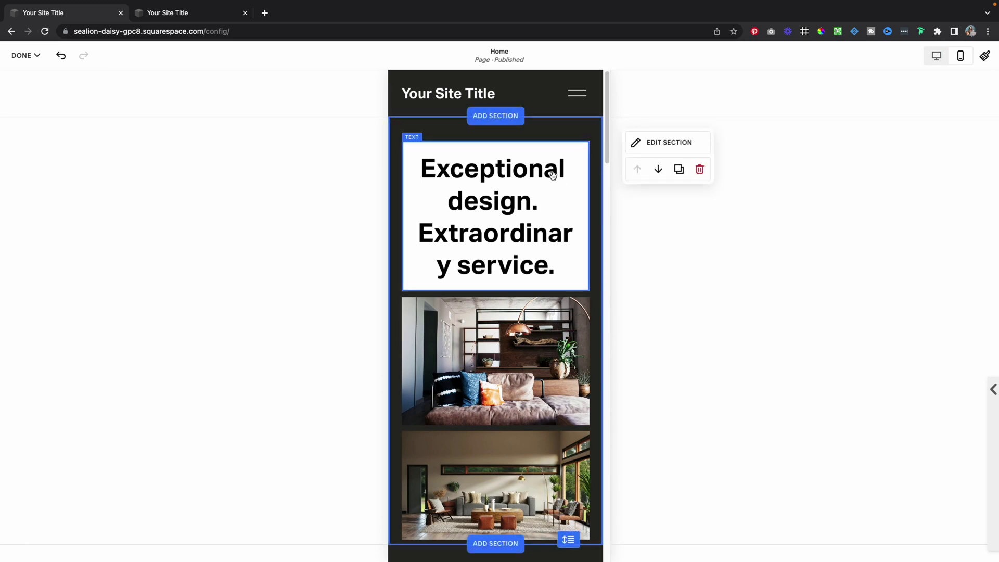
scroll(555, 171, down, 4)
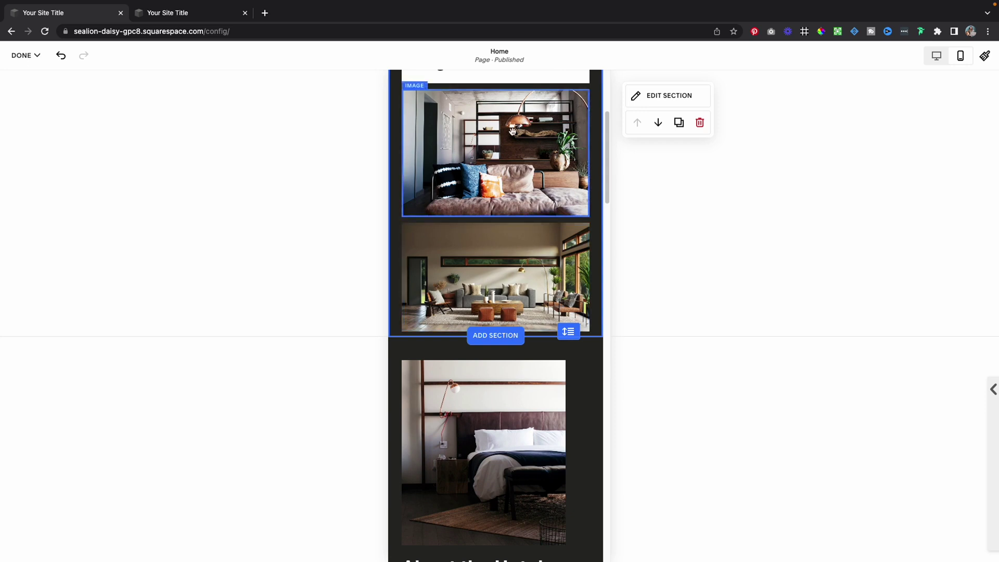
scroll(498, 153, up, 3)
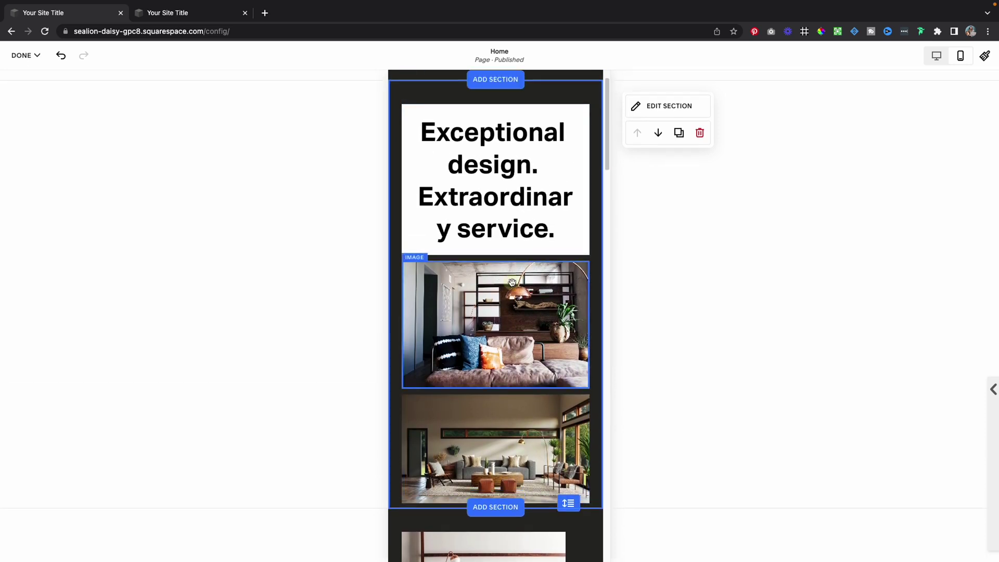
Move and stretch the mobile hero image vertically so it extends above and below the heading block, and send it backward.
click(498, 262)
drag(498, 262, 497, 247)
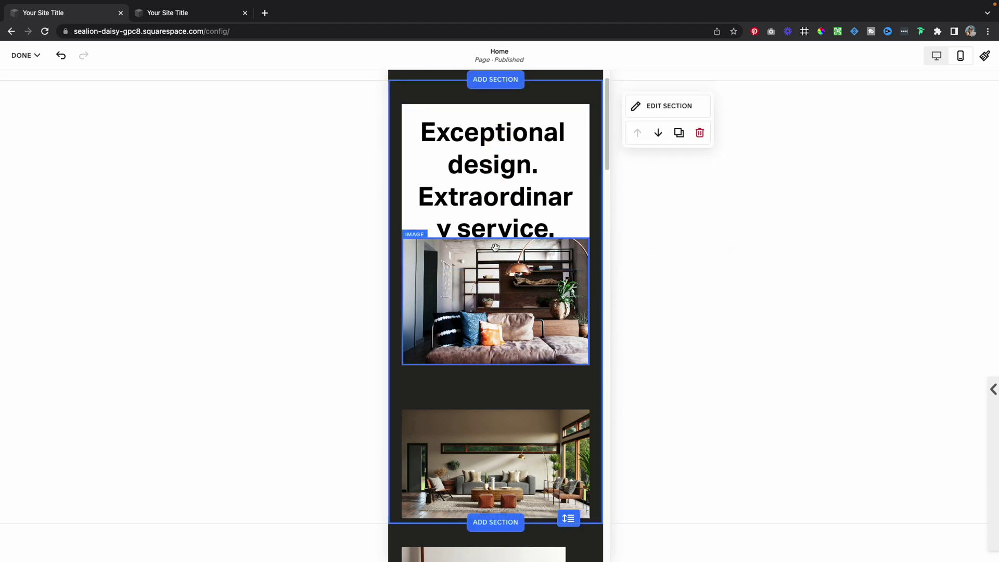
drag(496, 239, 507, 86)
mouse_move(498, 370)
mouse_down()
mouse_move(499, 397)
mouse_move(499, 386)
mouse_up()
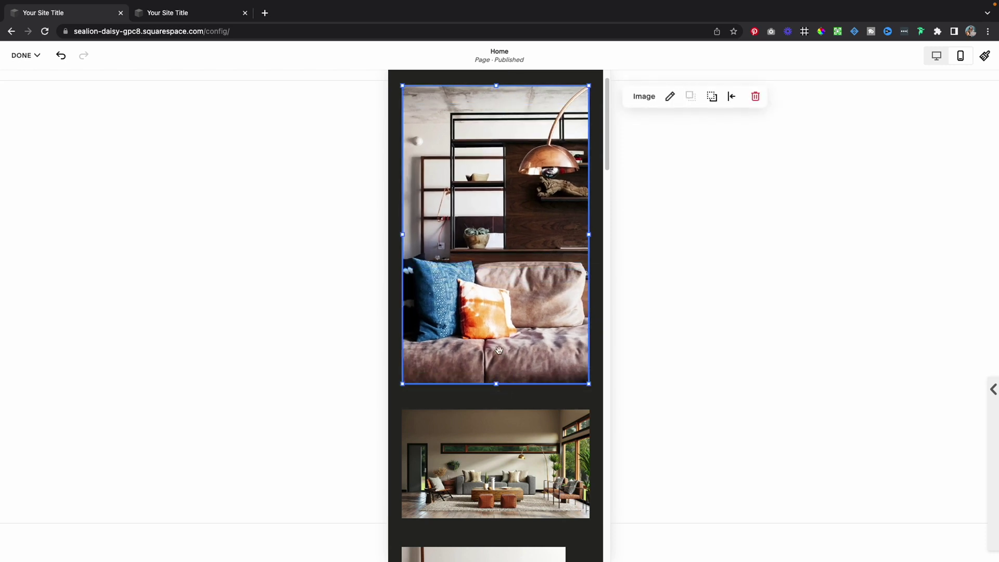
click(717, 99)
Move the mobile heading block down over the middle of the hero image and shorten it from its lower edge.
click(502, 178)
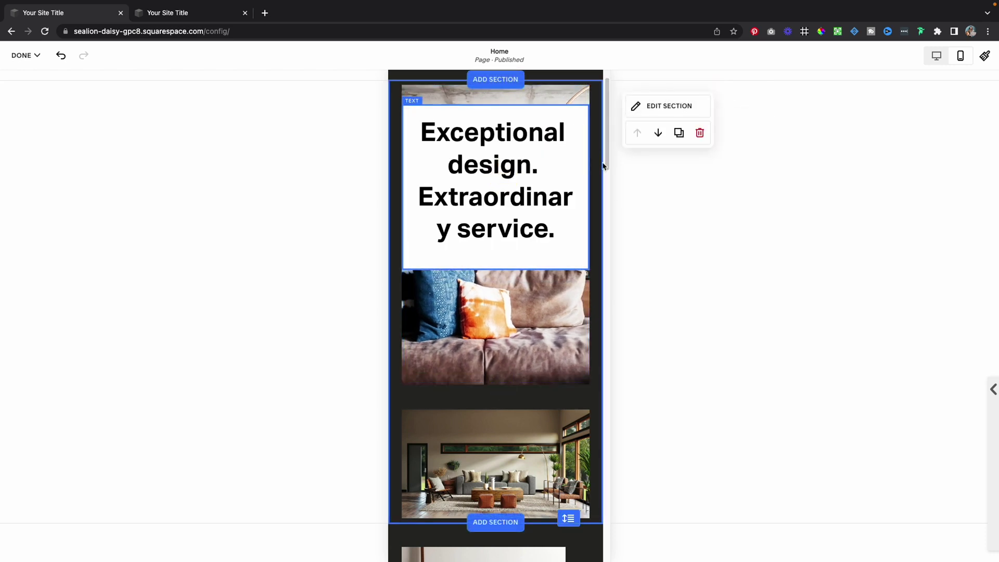
click(576, 201)
drag(589, 186, 565, 189)
drag(484, 106, 500, 148)
key(Escape)
drag(538, 194, 581, 234)
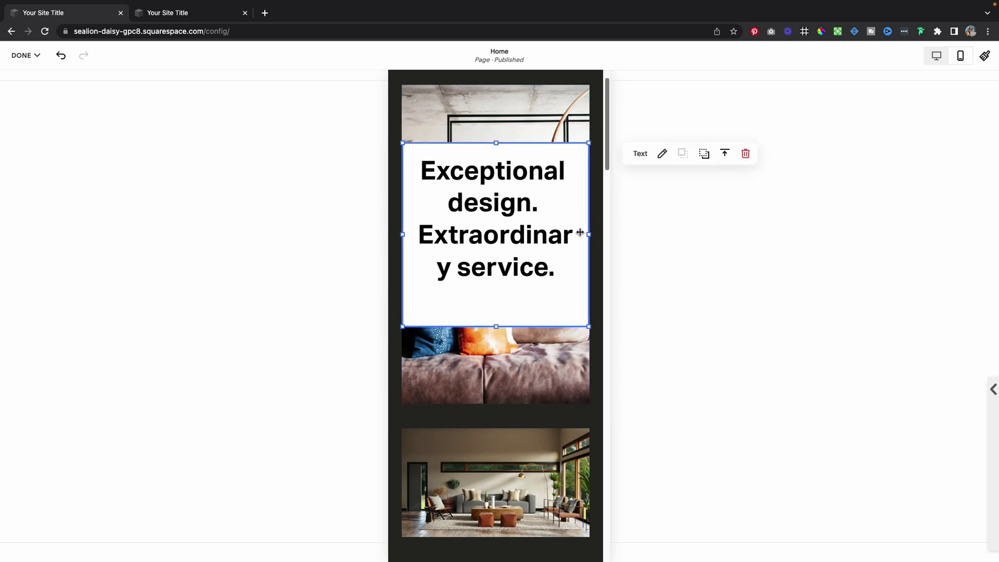
drag(494, 327, 504, 285)
Change the whole heading text to the Heading 2 style and deselect the block.
click(515, 262)
triple_click(515, 262)
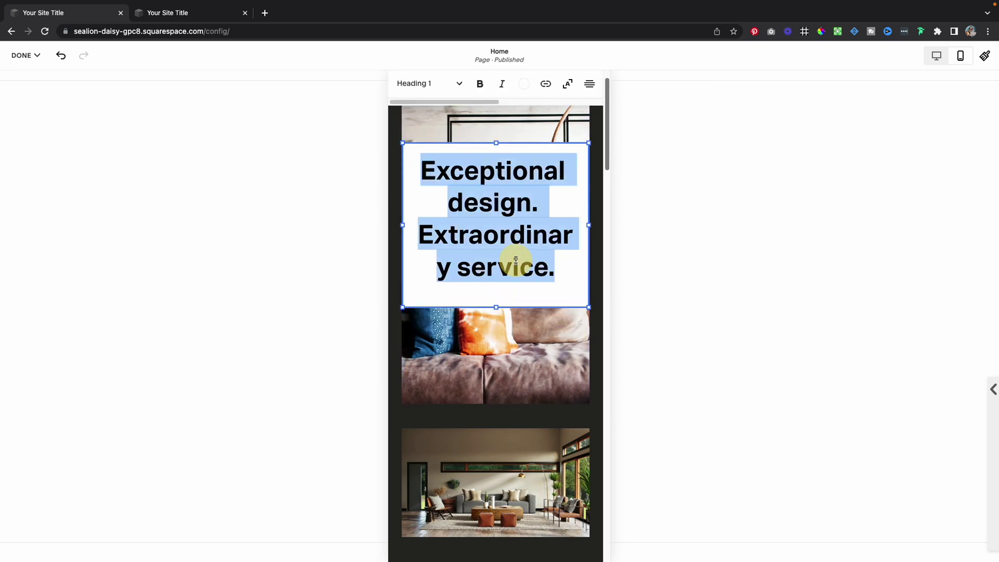
click(437, 83)
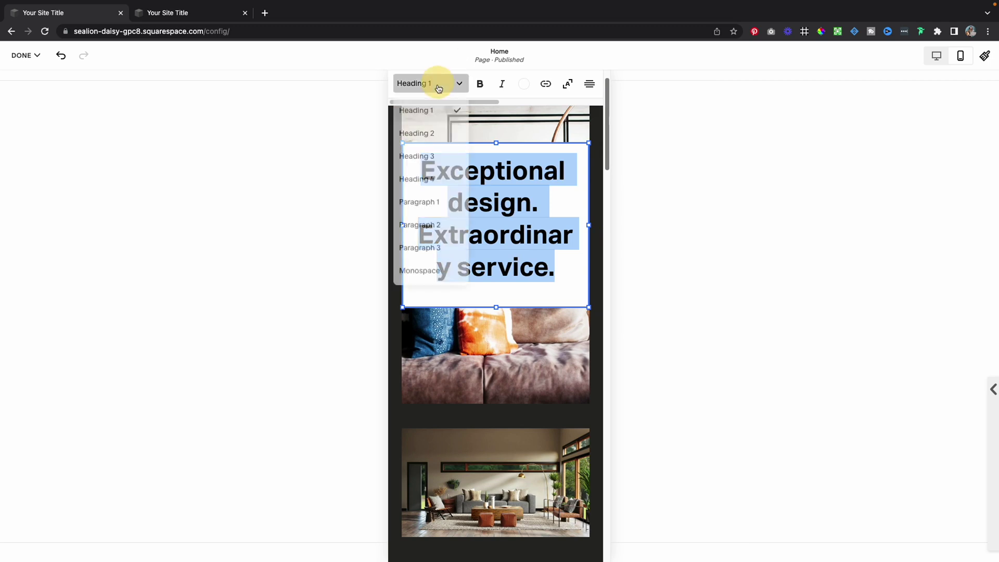
click(433, 130)
click(322, 190)
click(635, 206)
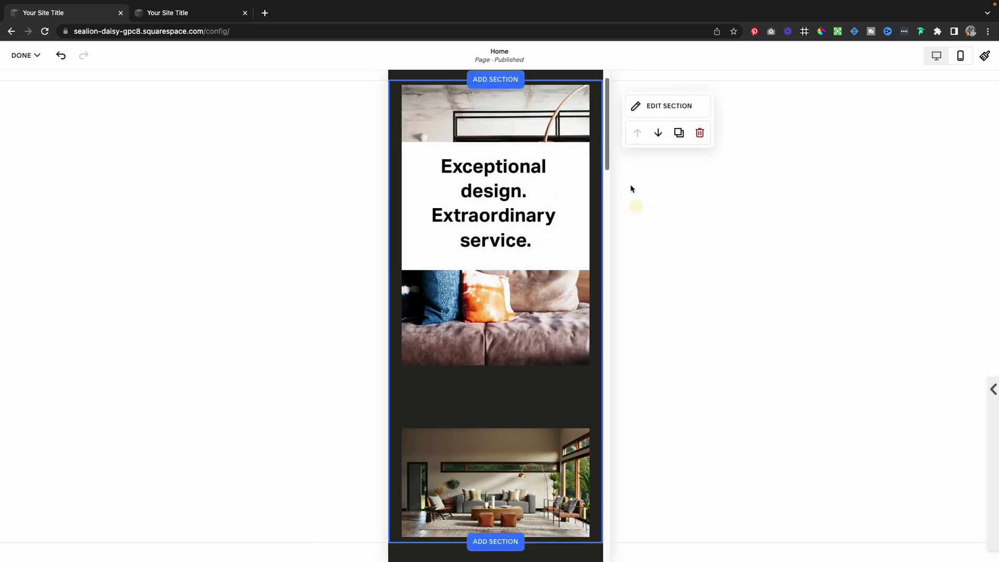
Switch back to the desktop layout and look over the hero section.
click(937, 55)
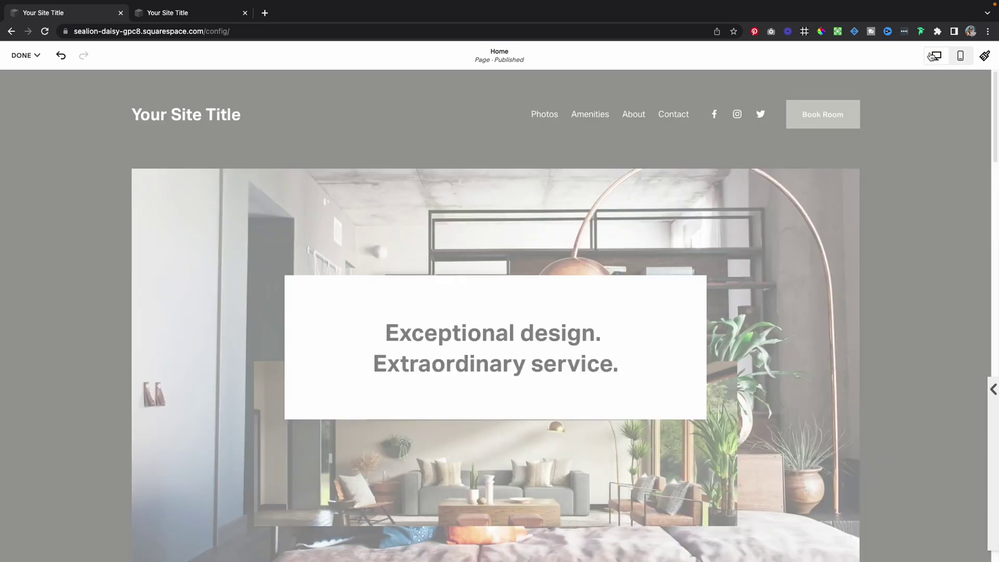
scroll(830, 168, down, 2)
scroll(830, 169, up, 2)
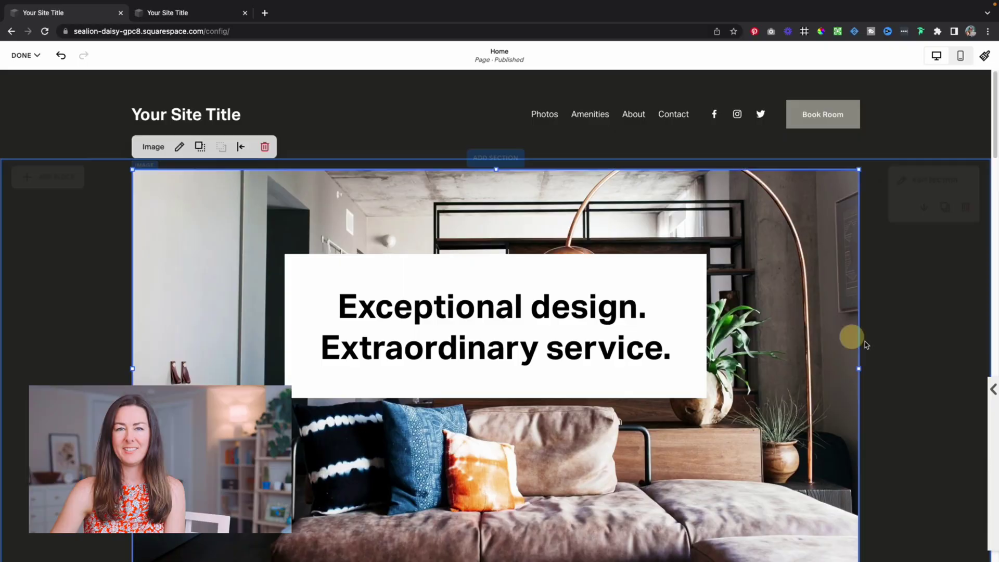
Try to extend the hero image's right edge out to the page edge, and undo the change.
drag(850, 337, 986, 336)
click(62, 57)
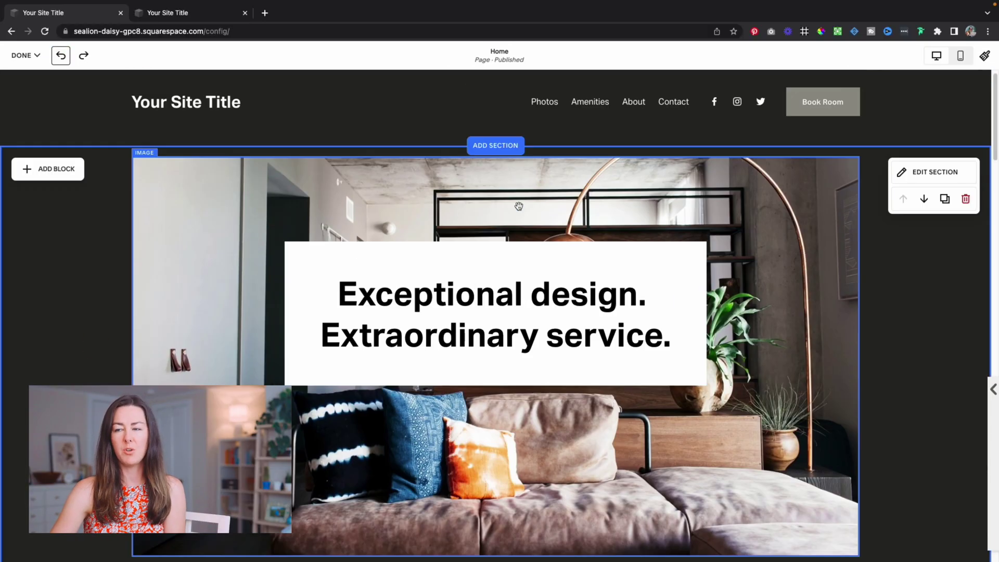
Add an empty image block to the hero section below the heading block.
scroll(528, 209, down, 2)
click(49, 92)
click(156, 194)
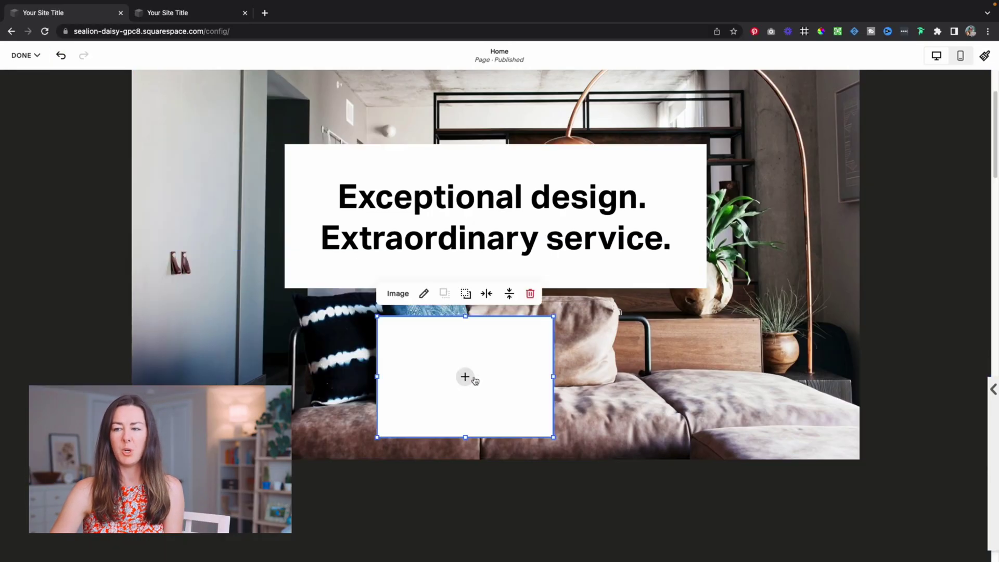
Fill the new image block with the wide living-room photo and place it over the hero image's lower edge, aligned with the heading block's left edge.
click(466, 404)
click(698, 454)
click(273, 361)
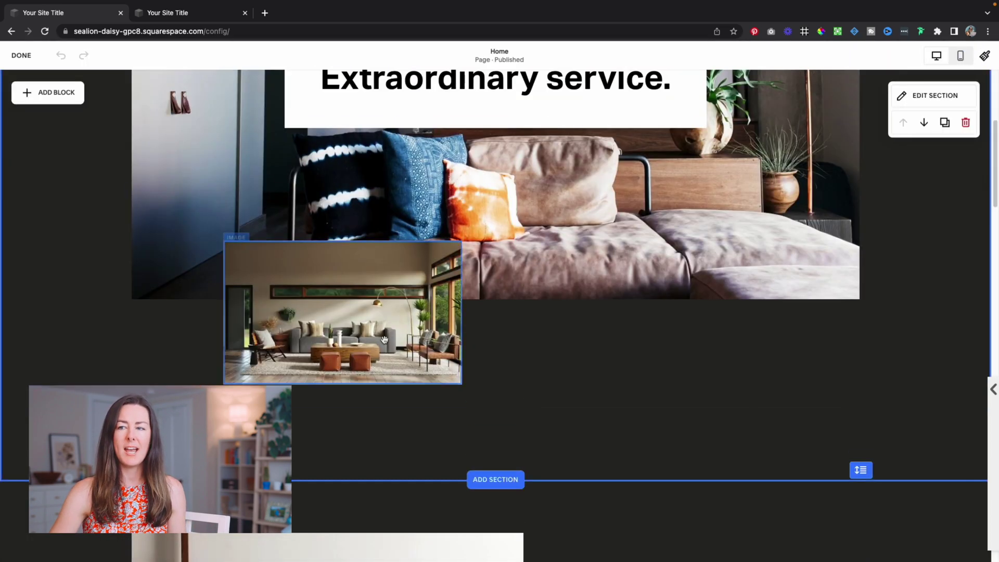
drag(341, 312, 410, 290)
Add a text block beside the living-room image, below the hero image, and fill it with a Cupcake Ipsum placeholder paragraph.
click(42, 98)
drag(46, 168, 629, 342)
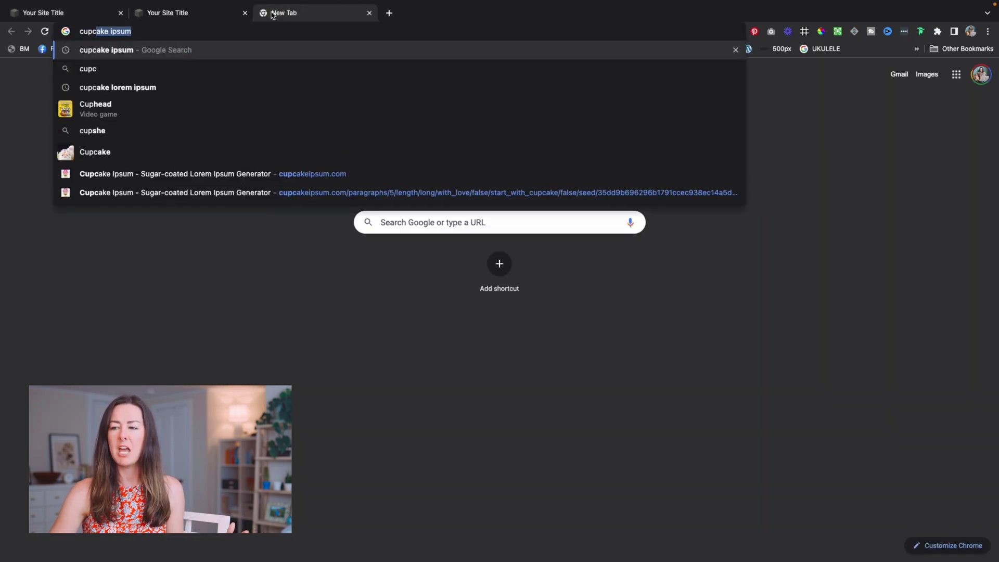
key(Return)
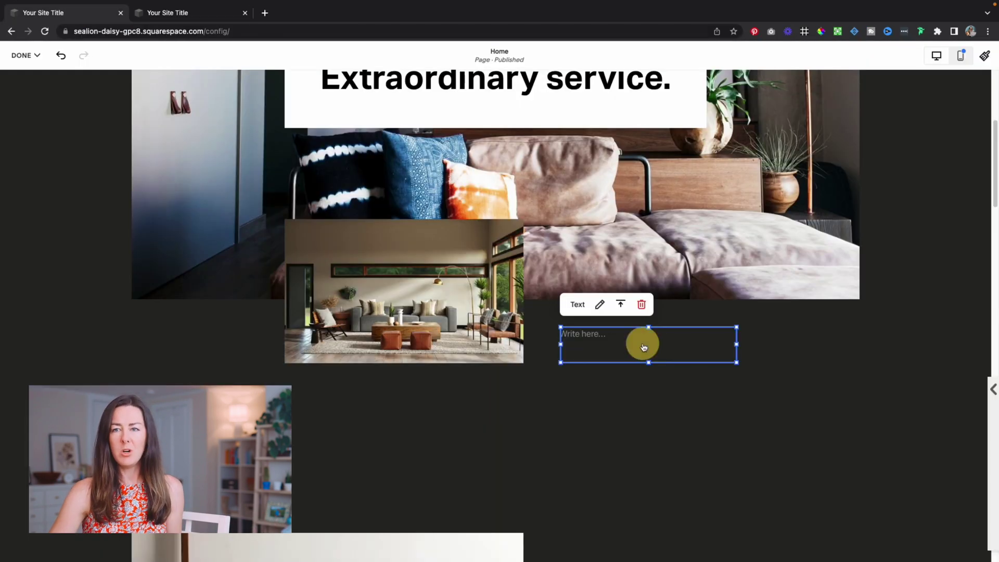
text(Cupcake cupcake tart gummi bears topping gummies. Ice cream jujubes bear claw croissant lemon drops. Cookie candy croissant candy pie brownie tiramisu. Fruitcake oat cake lemon drops biscuit chocolate.)
Place a "Learn more" button directly below the placeholder paragraph, aligned with its left edge.
double_click(640, 393)
drag(677, 407, 683, 386)
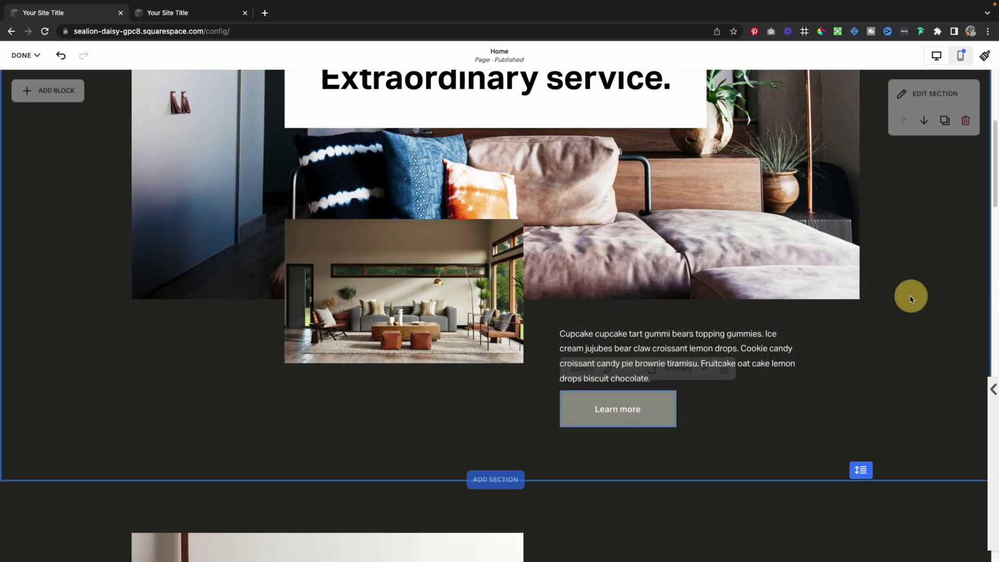
Set the living-room image to fill its block, make the block taller, and extend it leftward beyond the heading block's left edge.
scroll(934, 350, up, 2)
double_click(437, 362)
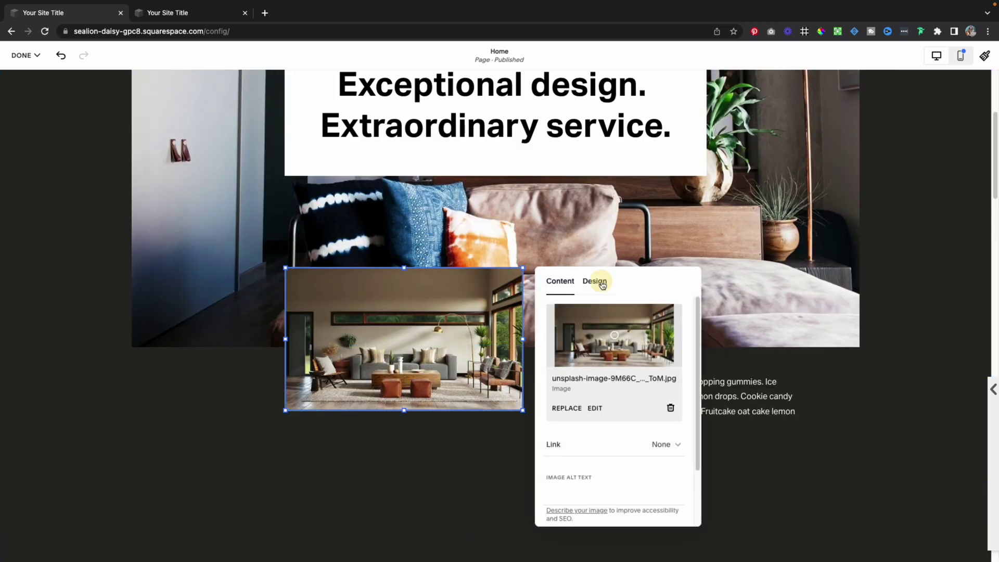
click(595, 281)
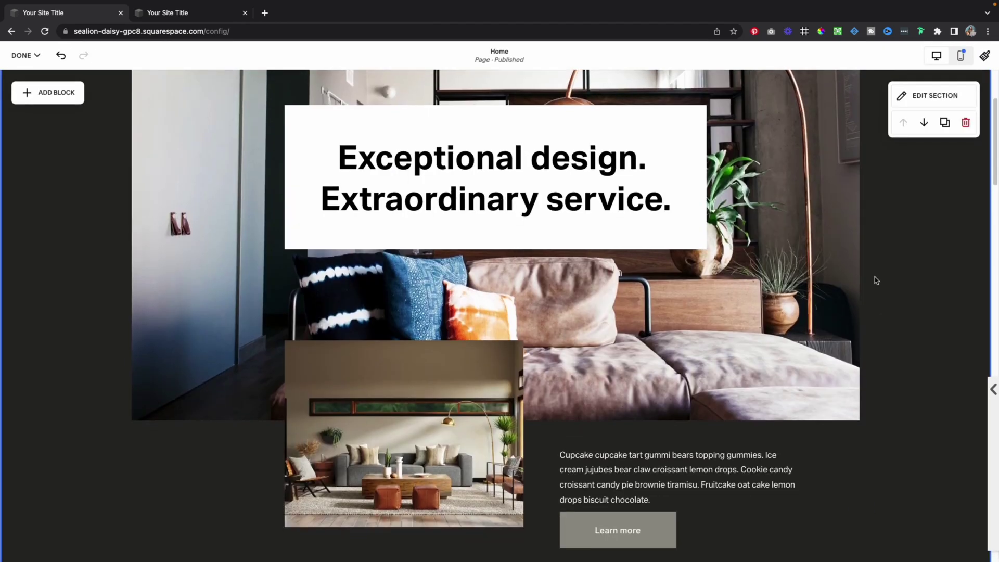
click(291, 361)
drag(291, 361, 194, 361)
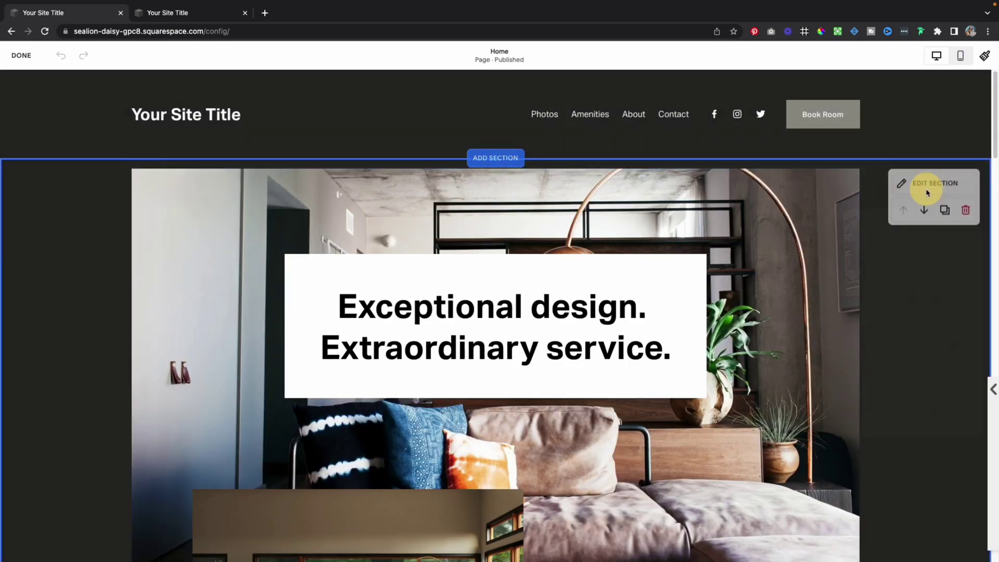
In the mobile view, reduce the hero heading's text size so the word "Extraordinary" fits on one line.
click(963, 56)
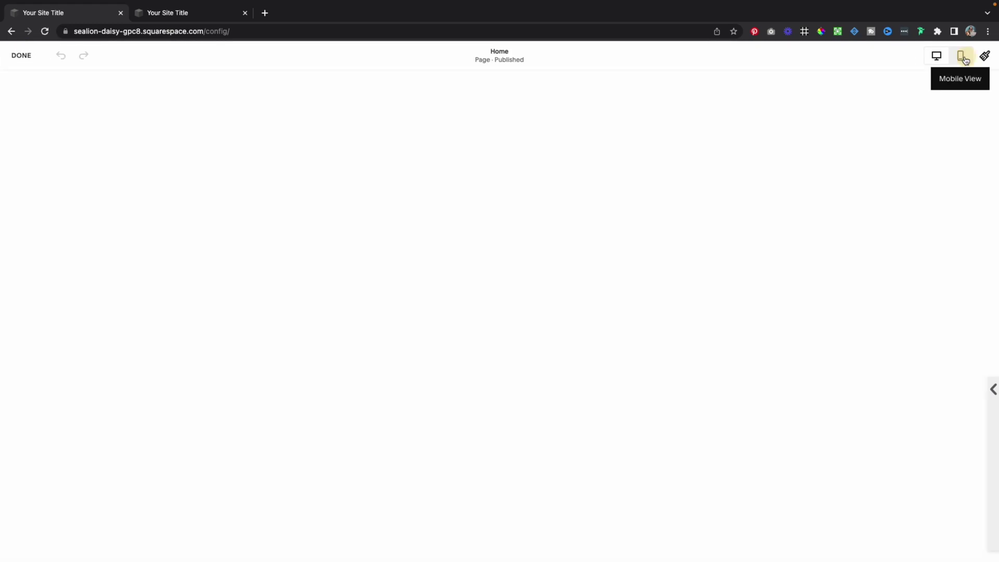
click(494, 208)
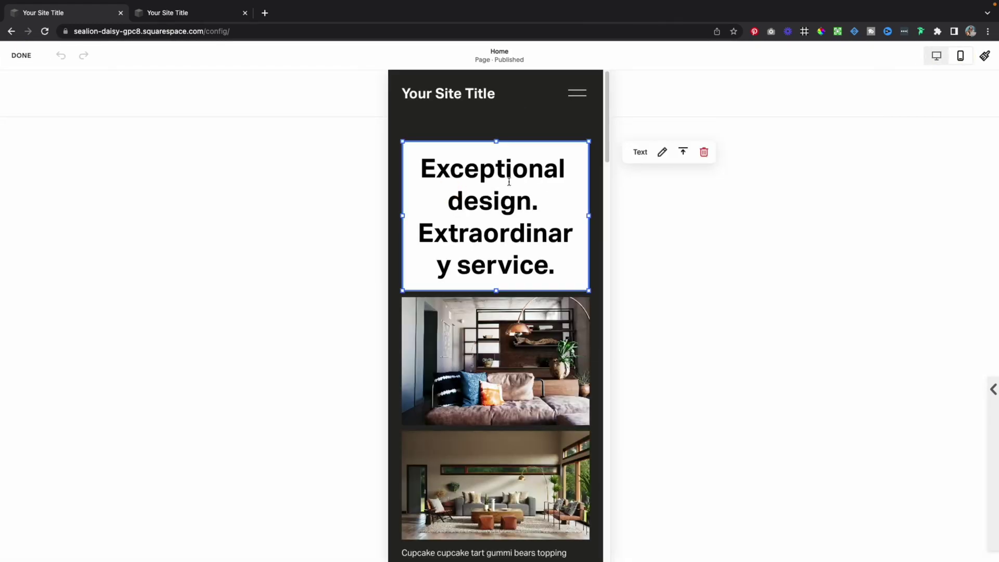
click(661, 152)
In the mobile layout, place the hero image behind the heading block at full screen width, with the living-room image overlapping its lower edge.
click(496, 338)
drag(495, 273, 496, 123)
drag(589, 262, 622, 265)
click(713, 133)
scroll(501, 364, down, 3)
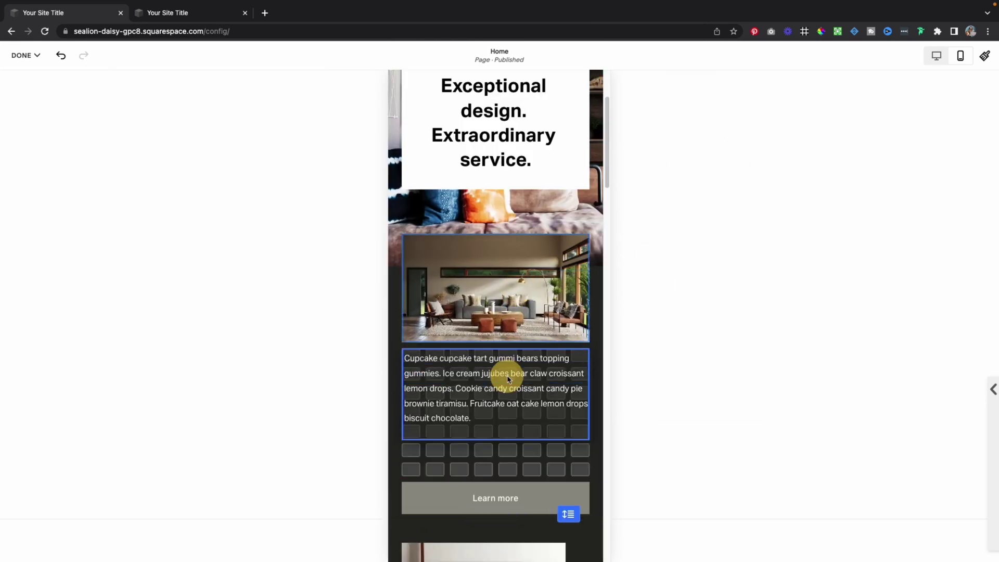
scroll(735, 336, down, 2)
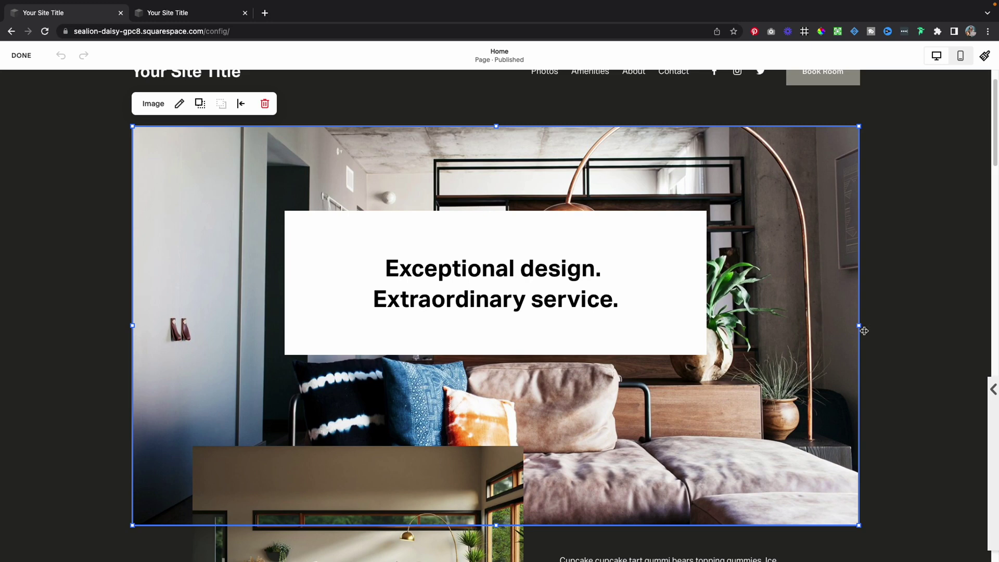
In the desktop layout, stretch the hero image on both sides so it spans the full width of the page.
drag(860, 326, 896, 328)
click(11, 319)
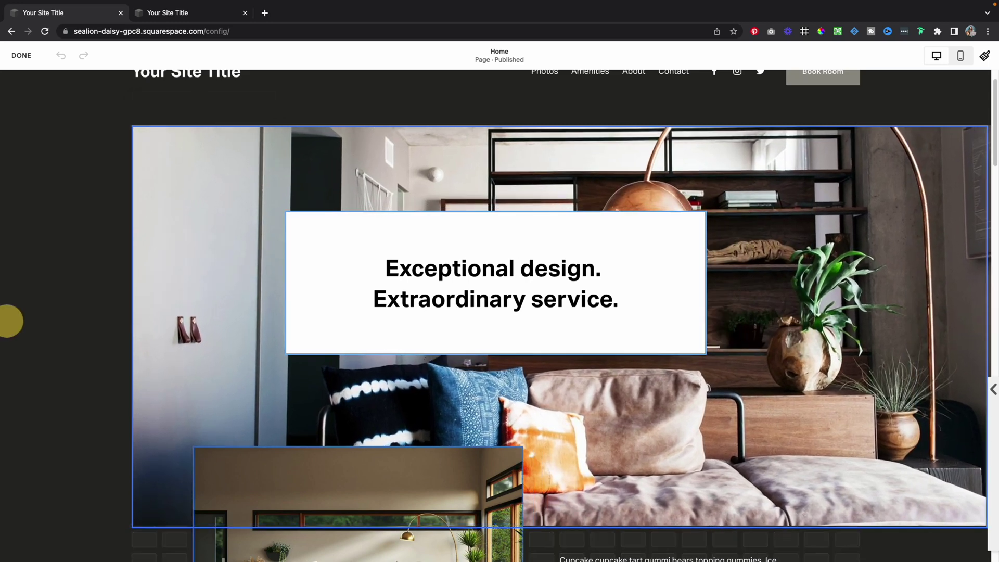
click(252, 320)
drag(137, 325, 7, 326)
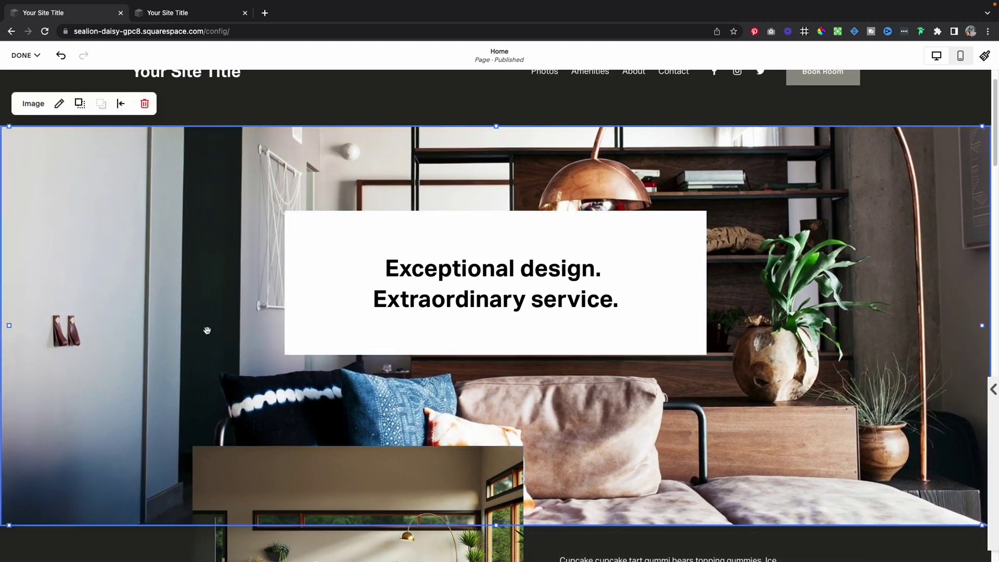
scroll(177, 299, up, 1)
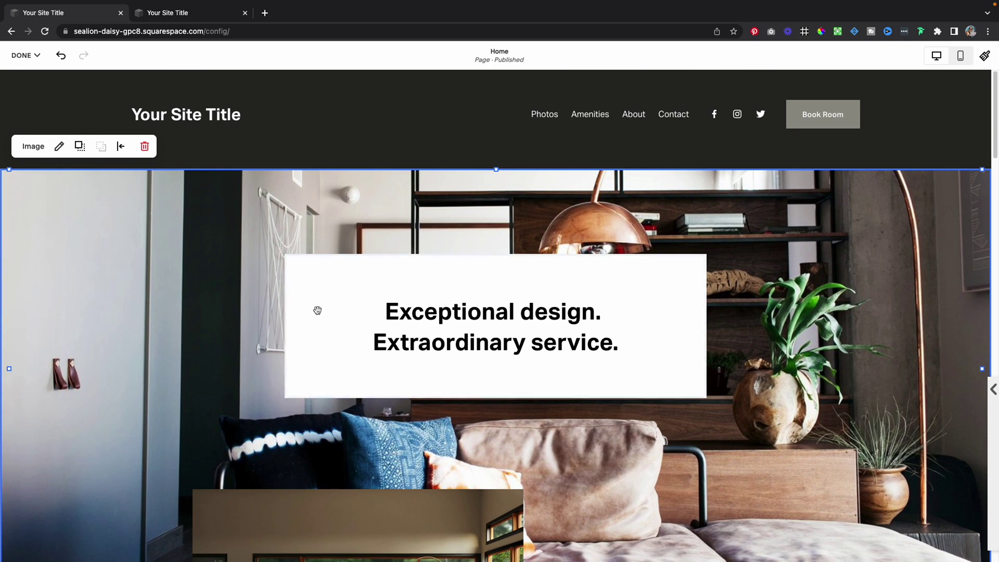
mouse_move(989, 365)
mouse_down()
mouse_move(866, 370)
mouse_move(996, 364)
mouse_up()
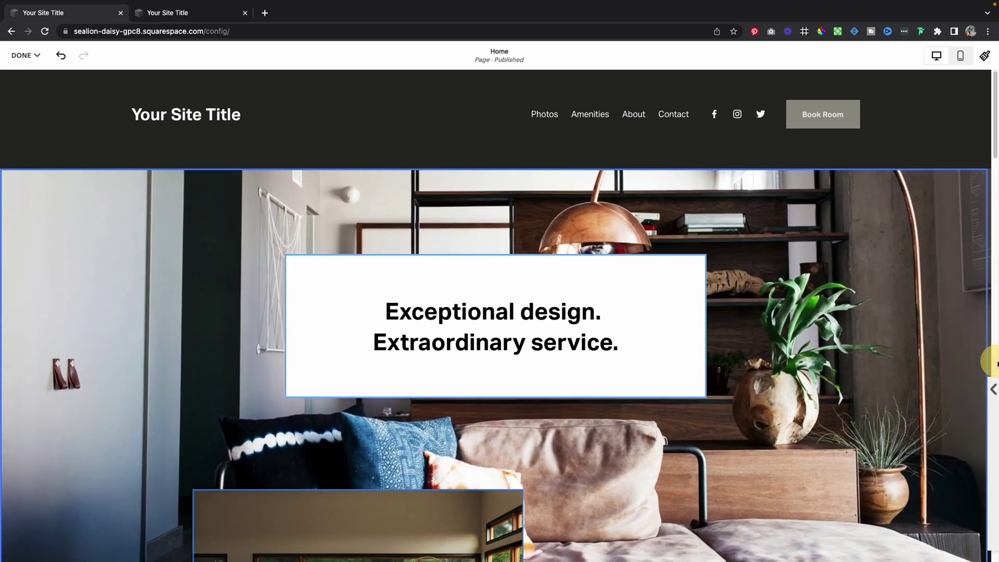
Check the hero section's desktop layout and save the changes to the home page.
scroll(800, 342, down, 4)
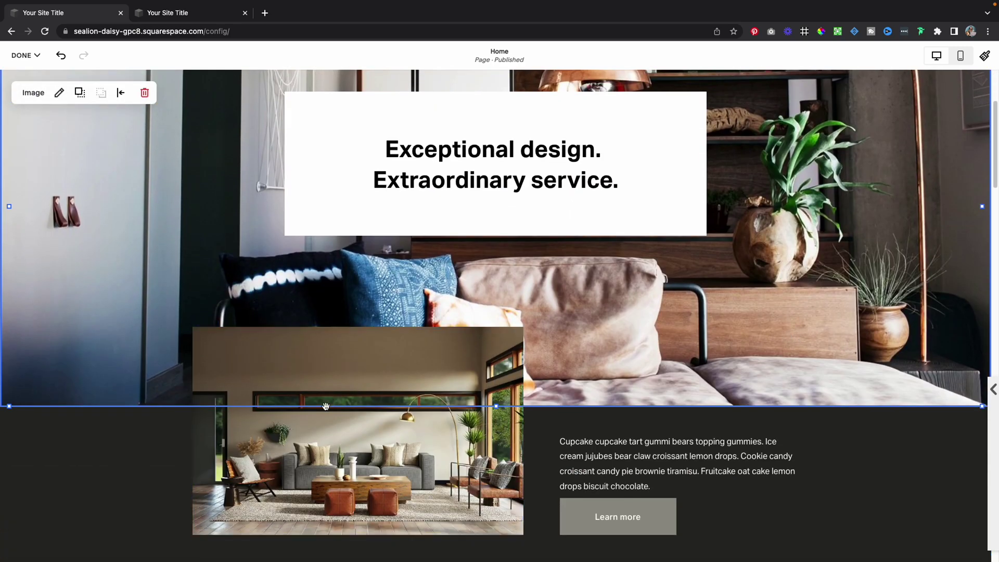
scroll(333, 391, down, 4)
scroll(461, 367, up, 1)
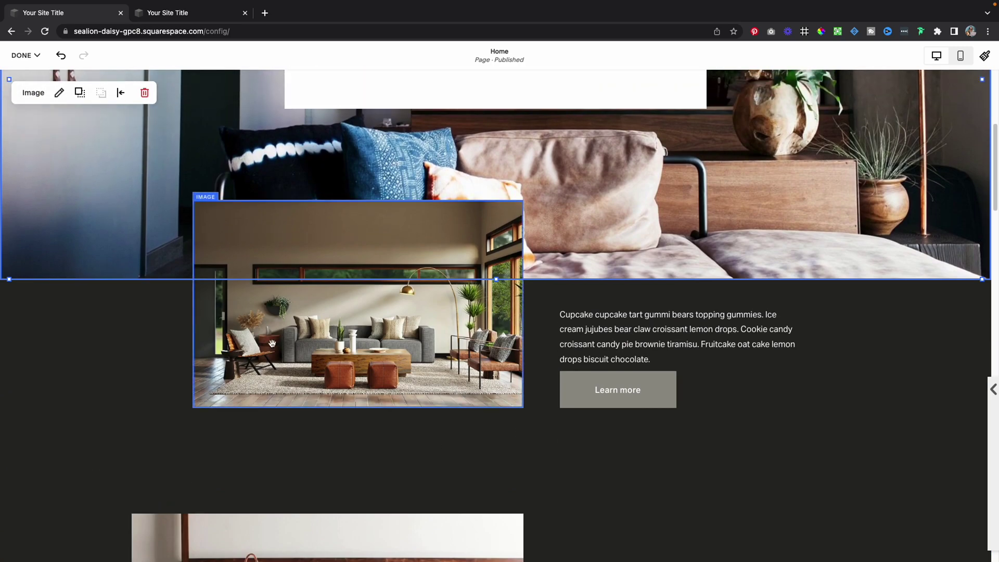
scroll(100, 313, up, 4)
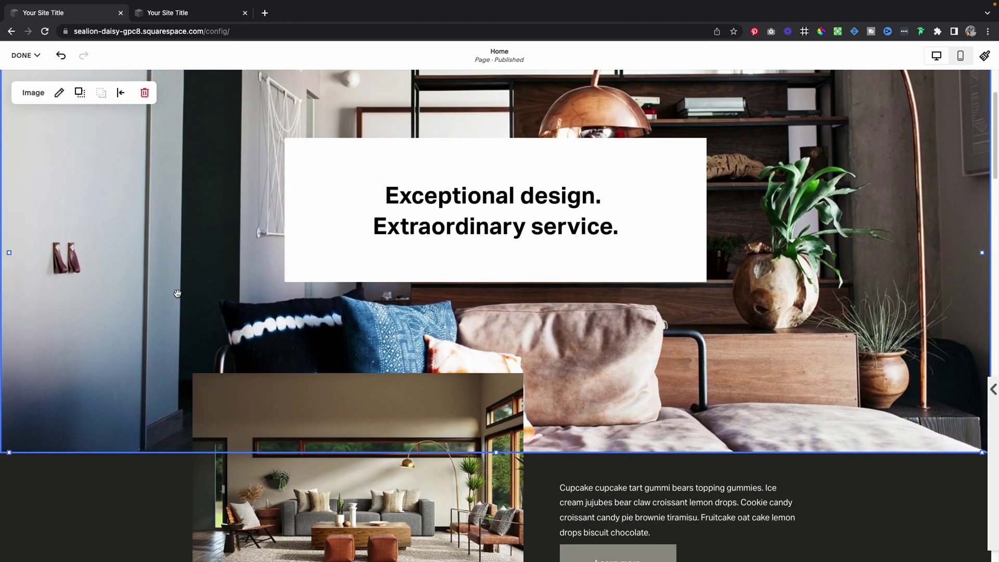
scroll(179, 296, up, 1)
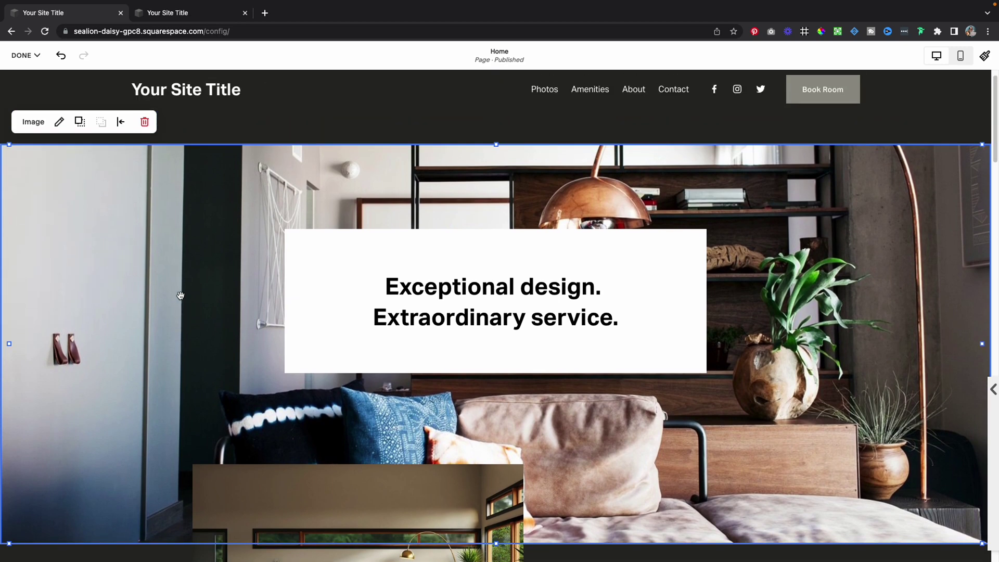
scroll(196, 292, down, 1)
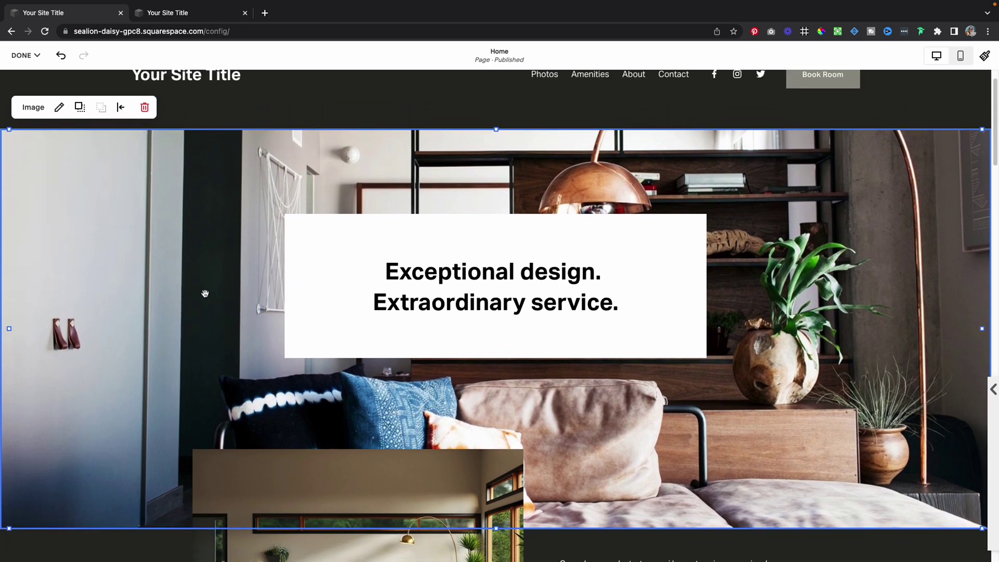
click(37, 56)
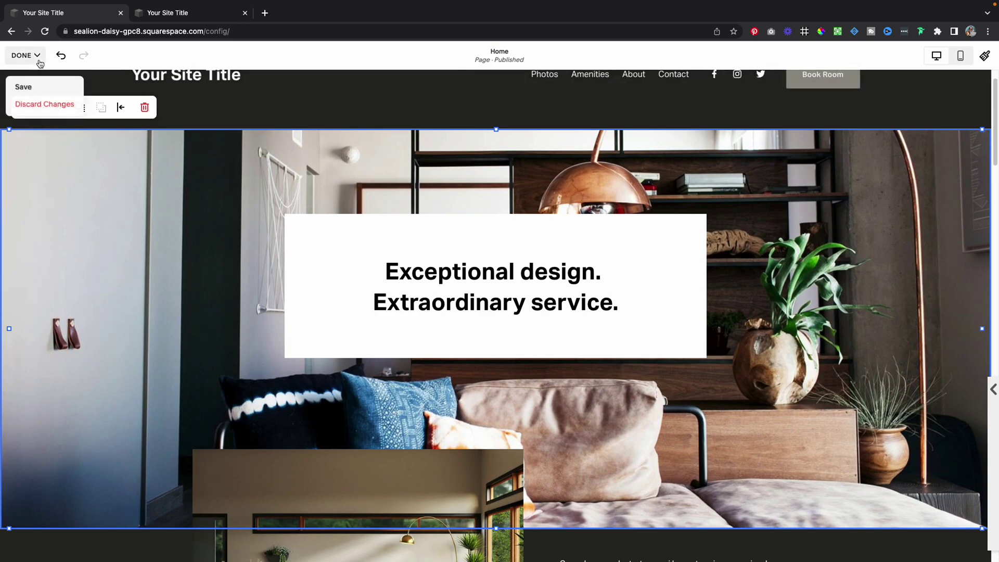